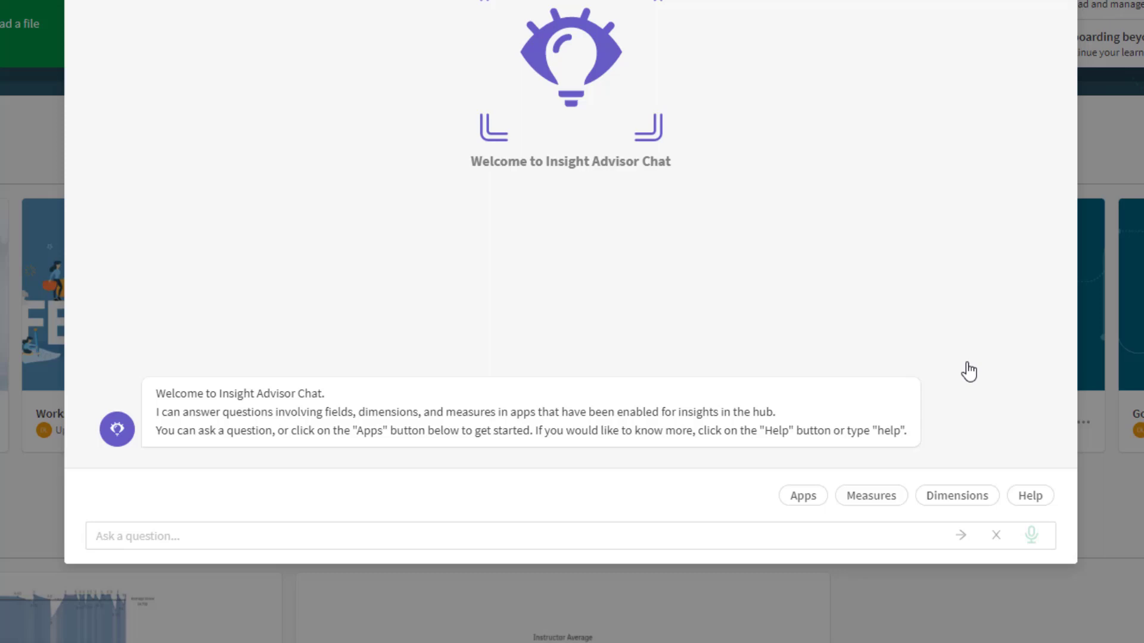
# Ask Insight Advisor "how many employees show foreign travel to countries of concern" and display how the question was interpreted
pyautogui.write('how many employees chauffeur')
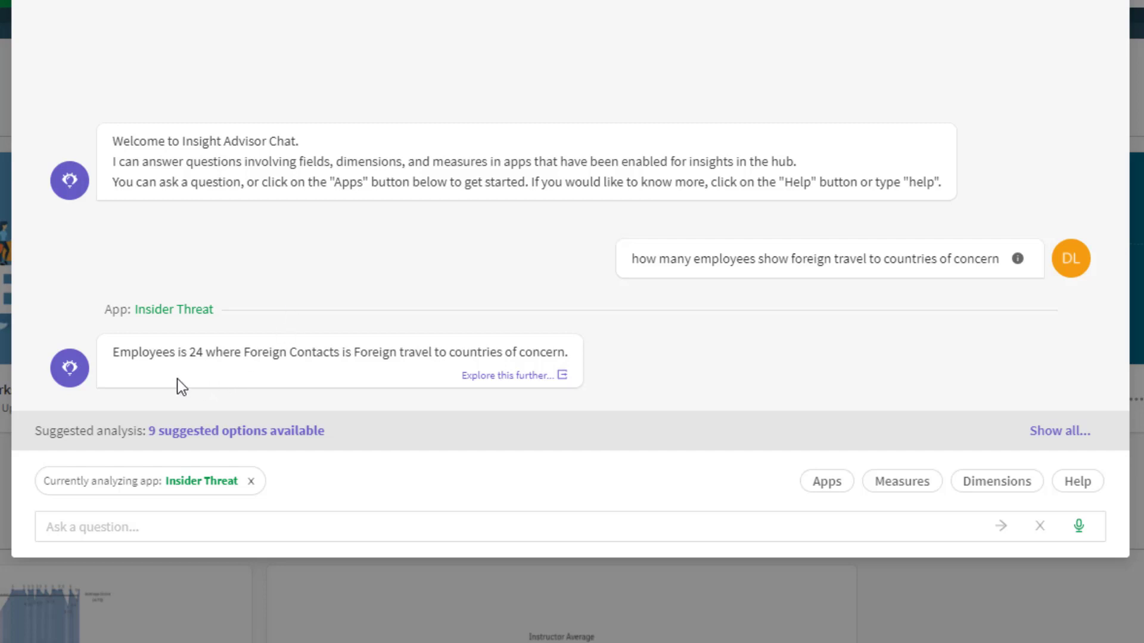
pyautogui.click(1018, 259)
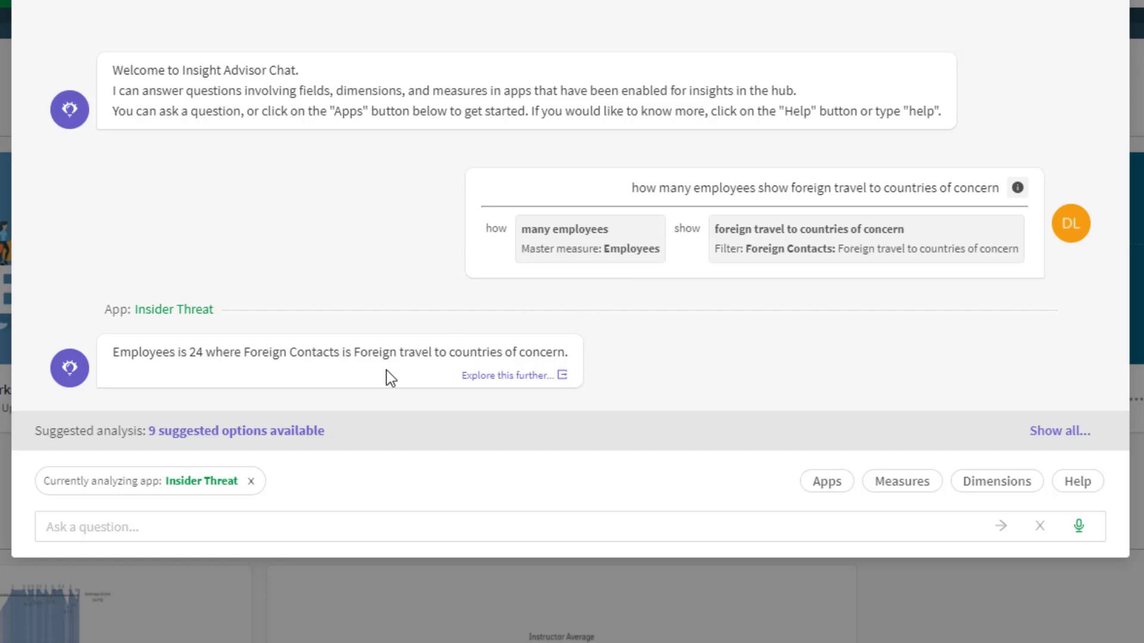
# Chart the suggested Employees by State analysis in the chat and open it for further exploration in the Insider Threat app
pyautogui.click(266, 431)
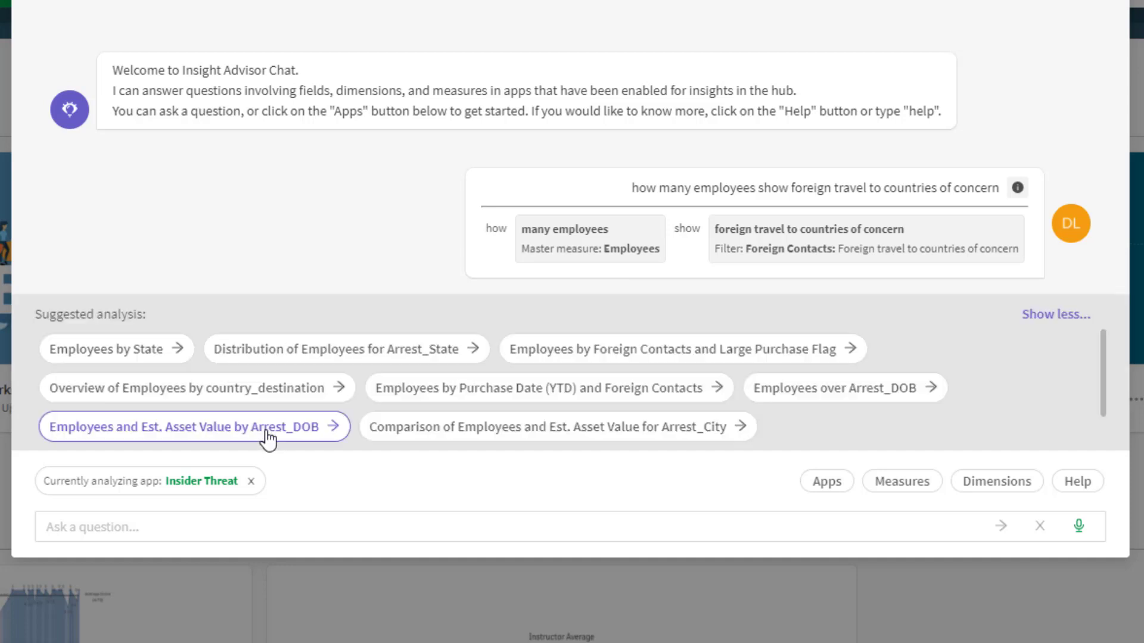
pyautogui.click(114, 356)
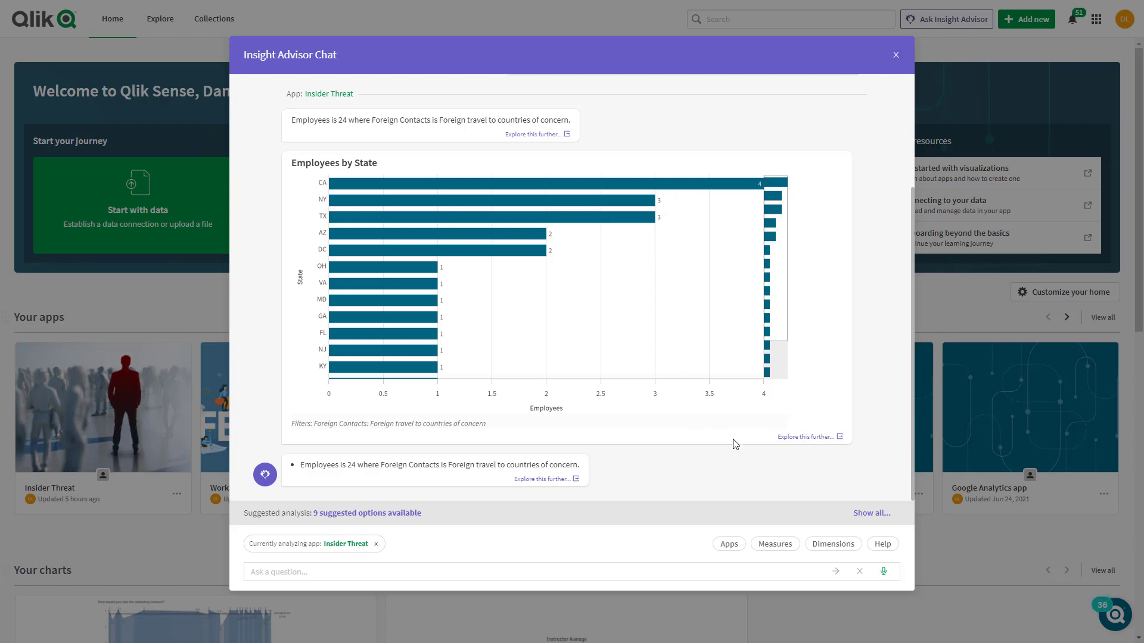
pyautogui.click(799, 441)
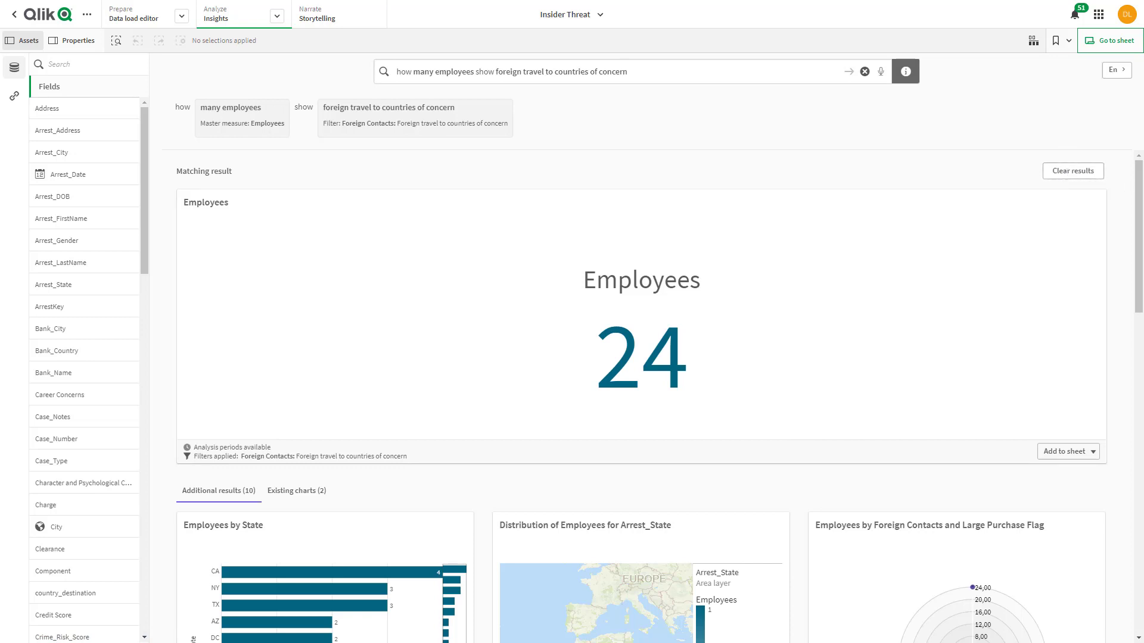
# Check which sheets the Employees result can be added to, and go to the DHS Employee Overview sheet
pyautogui.moveTo(1136, 198); pyautogui.dragTo(1130, 268)
pyautogui.scroll(3, 1126, 254)
pyautogui.click(1064, 451)
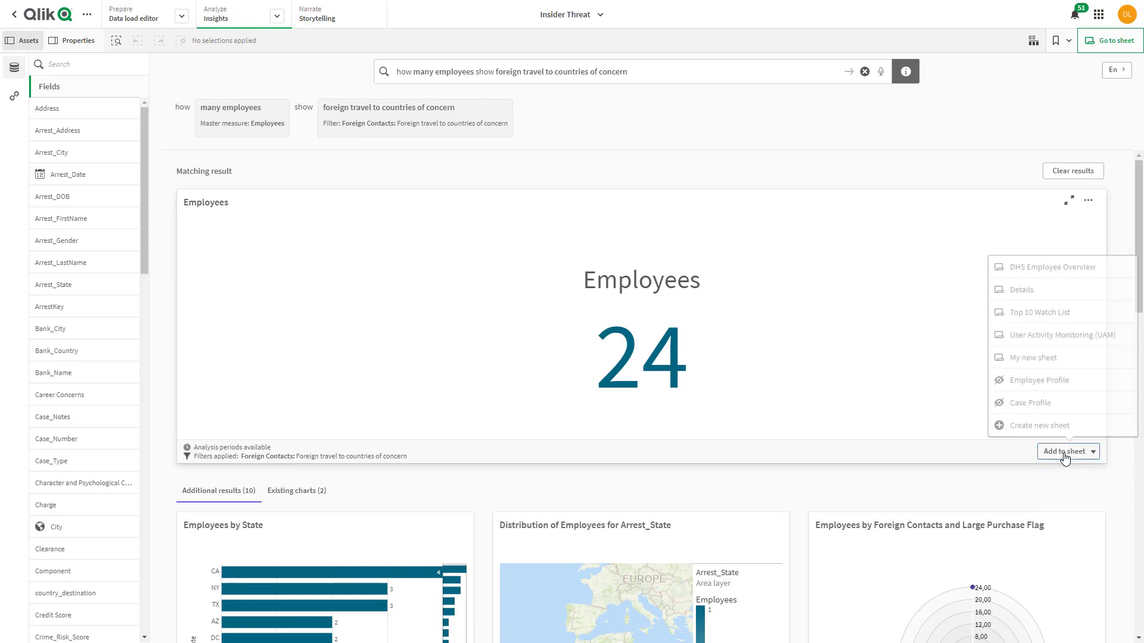
pyautogui.click(1064, 454)
pyautogui.click(1064, 455)
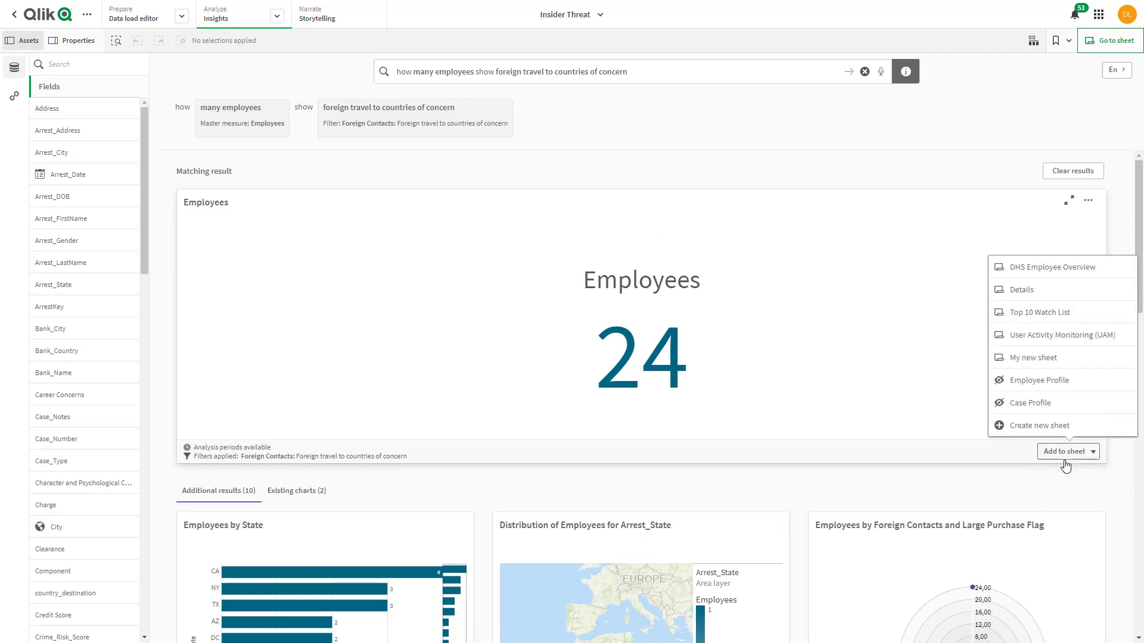
pyautogui.click(1068, 474)
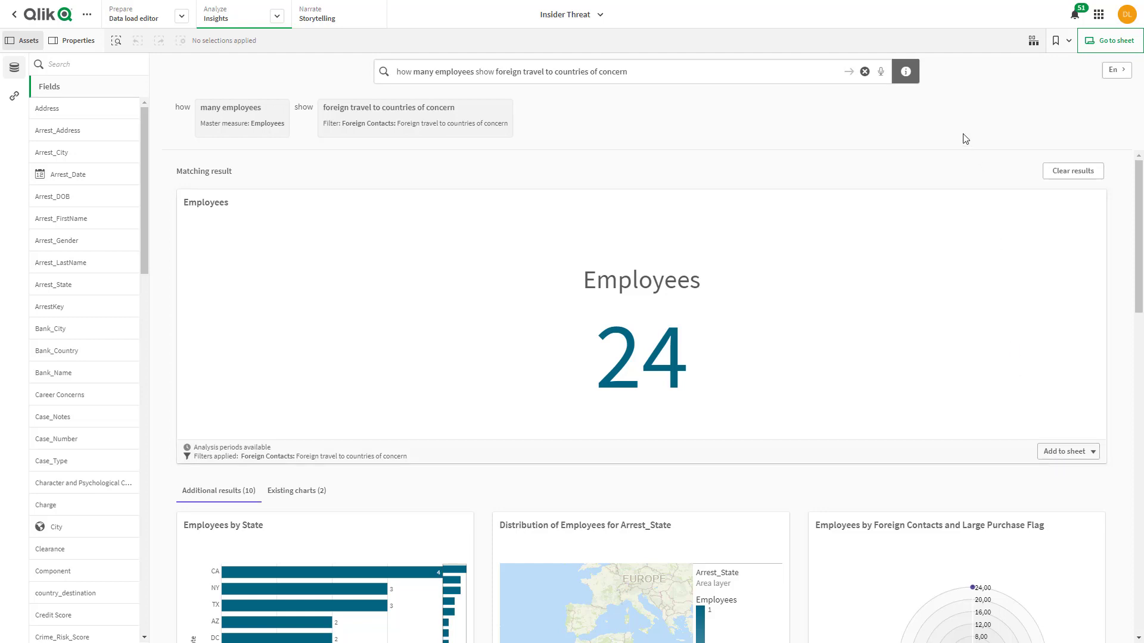
pyautogui.click(1095, 43)
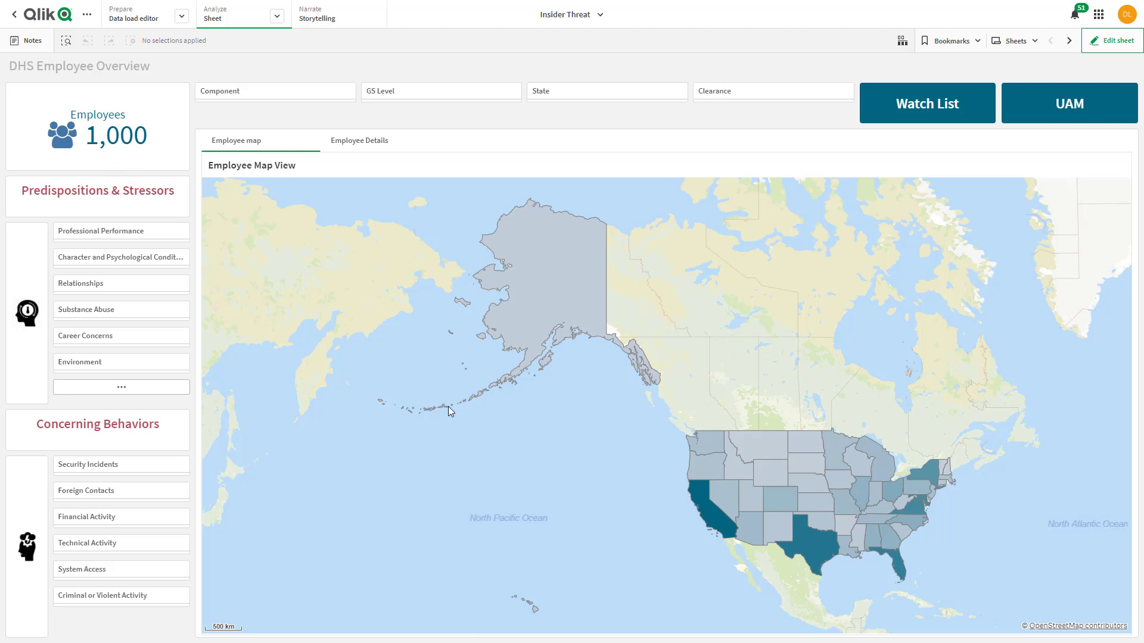
# Look through the available filter values for Professional Performance and Career Concerns
pyautogui.moveTo(713, 510)
pyautogui.click(79, 238)
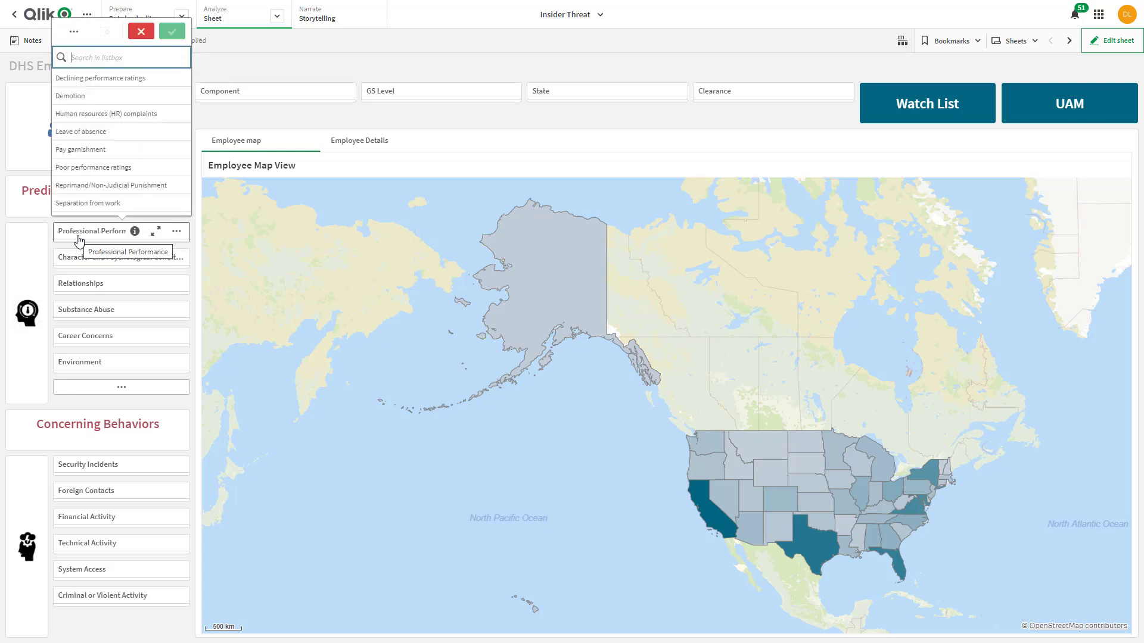
pyautogui.click(76, 345)
pyautogui.click(77, 345)
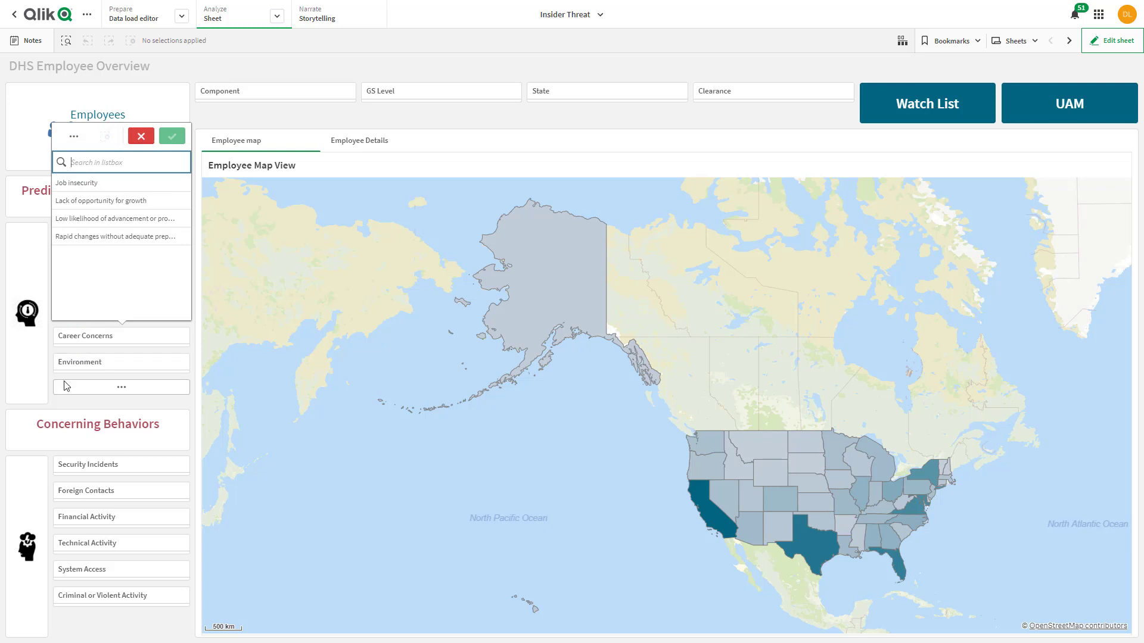
pyautogui.click(65, 405)
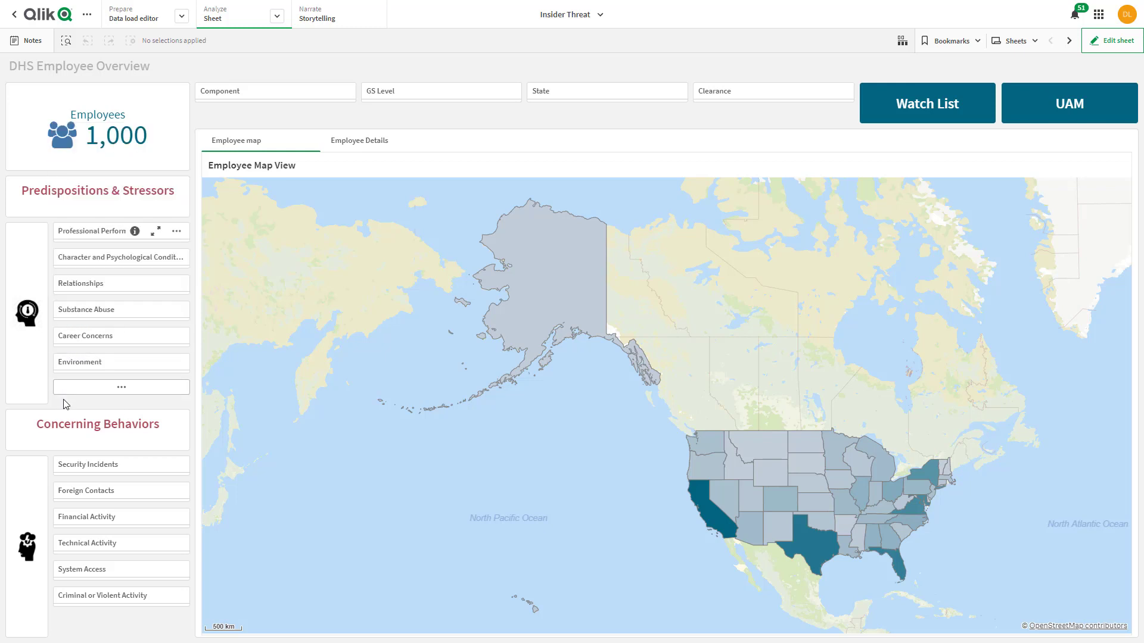
# Filter Foreign Contacts to all three values matching "travel", including Foreign travel to countries of concern, and recheck the selection
pyautogui.click(152, 499)
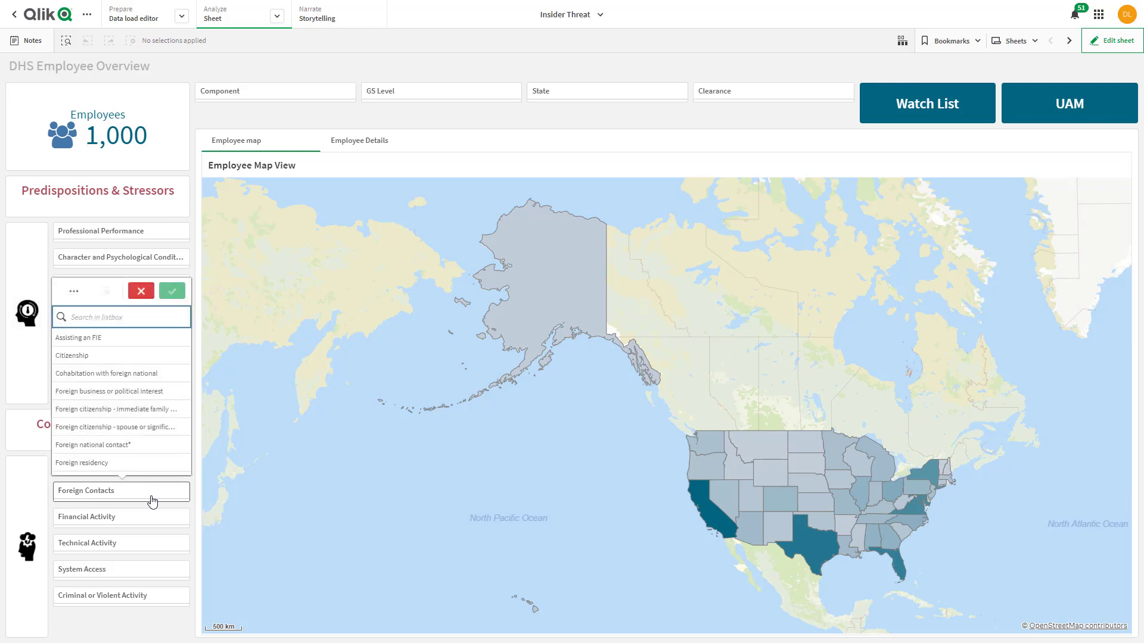
pyautogui.write('travel')
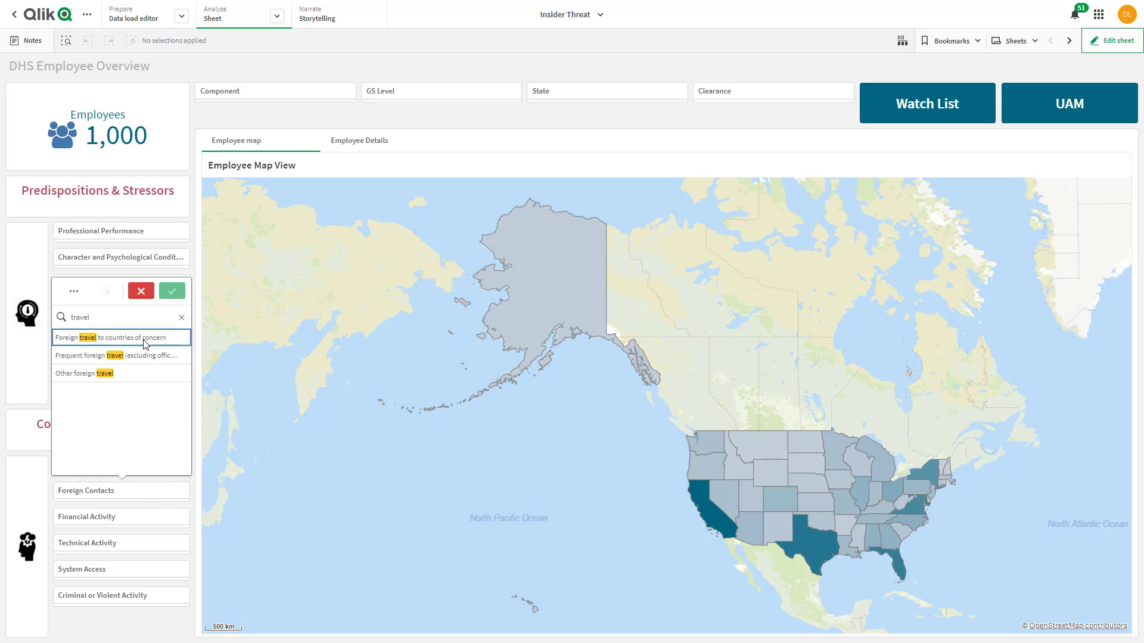
pyautogui.moveTo(146, 341); pyautogui.dragTo(143, 374)
pyautogui.click(172, 291)
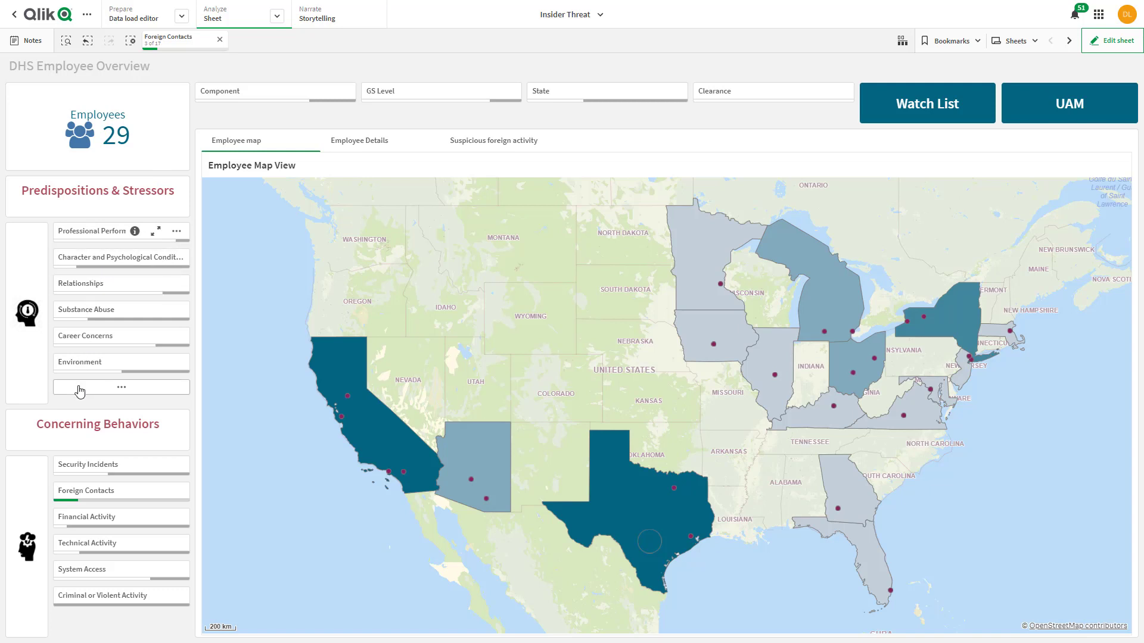
pyautogui.click(113, 495)
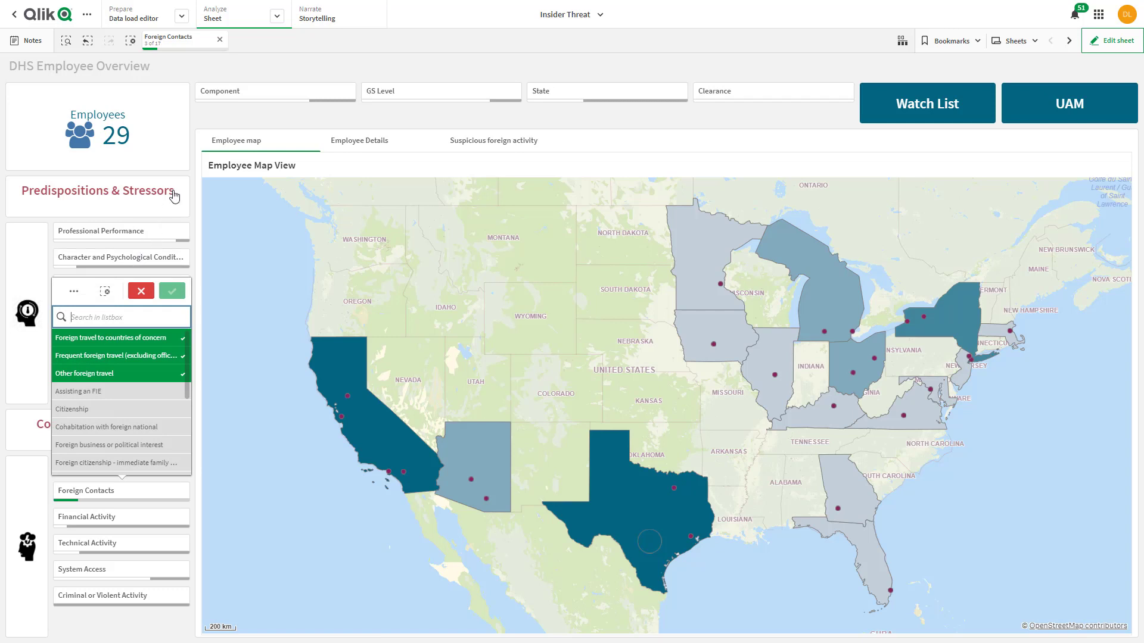
pyautogui.click(194, 190)
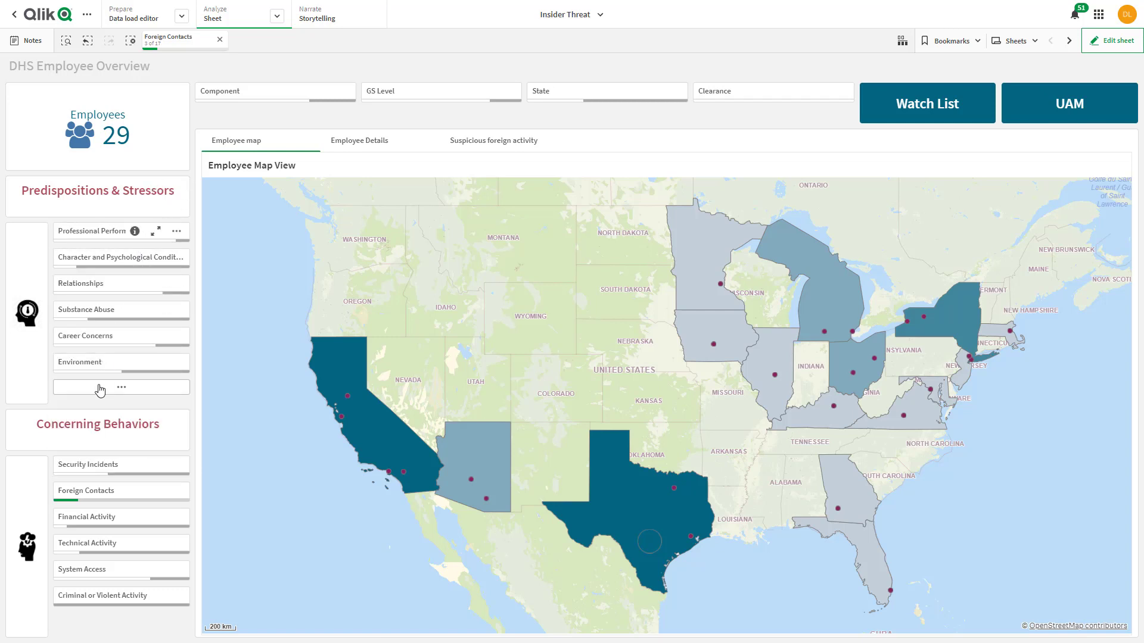
# Filter Technical Activity to the two "Anomalous volume of data transferred" values
pyautogui.click(88, 548)
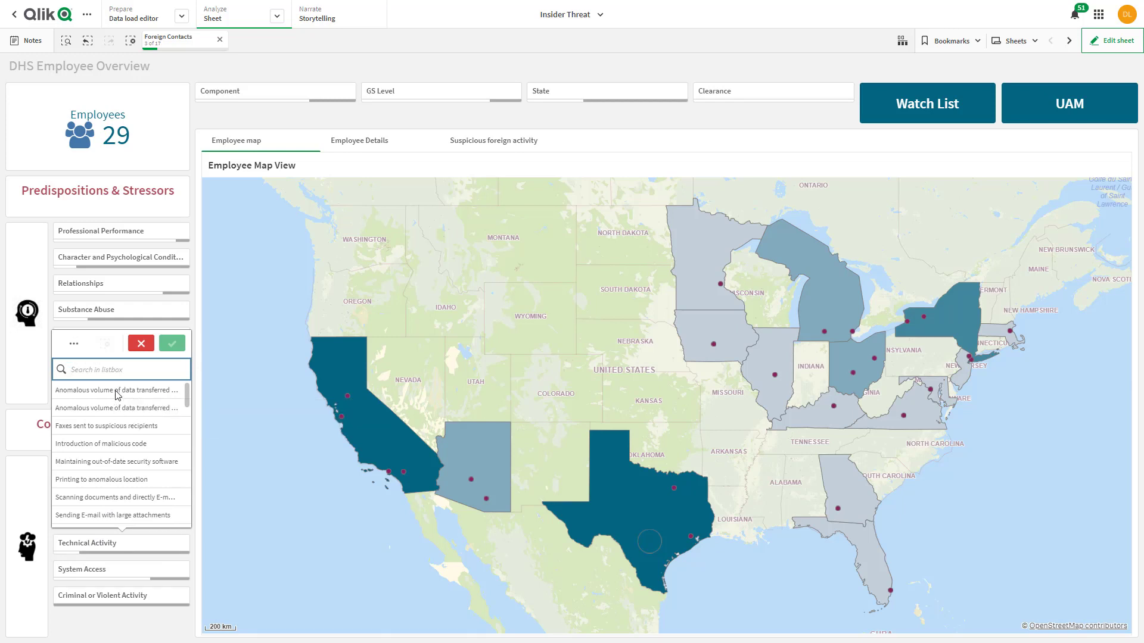
pyautogui.moveTo(116, 392); pyautogui.dragTo(117, 410)
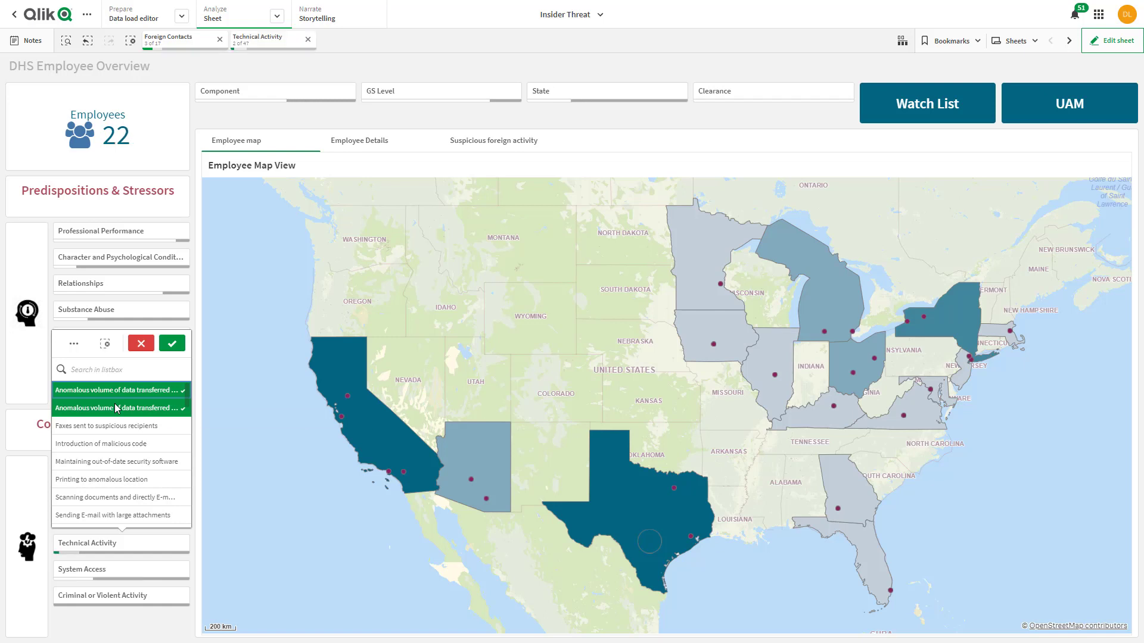
pyautogui.click(171, 343)
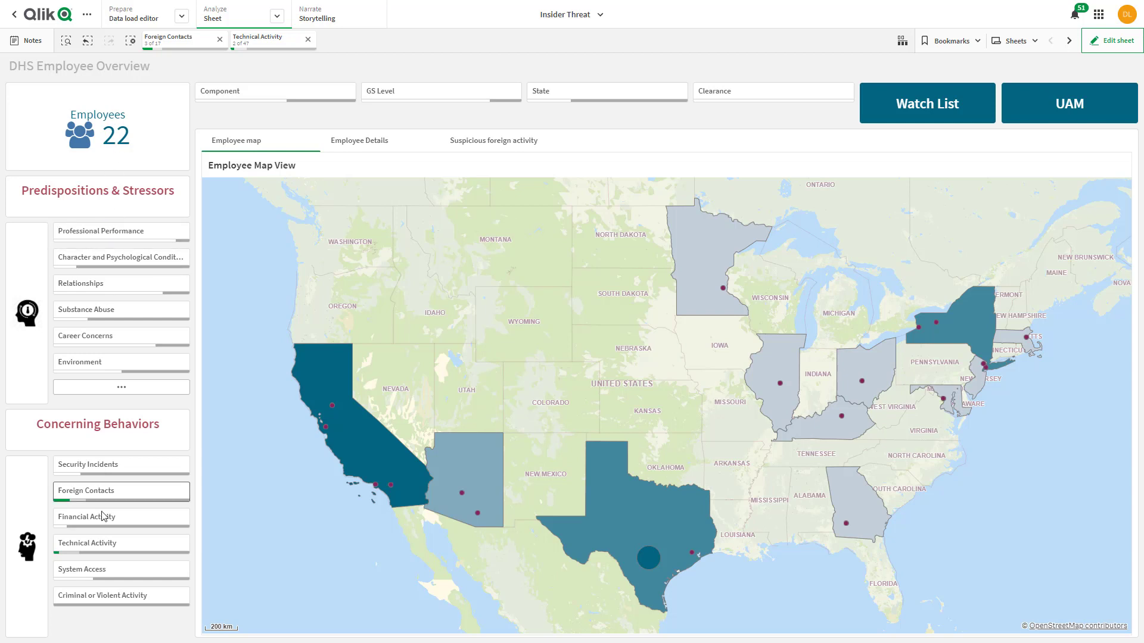
# Look through the offence values listed under Criminal or Violent Activity without selecting any
pyautogui.click(85, 601)
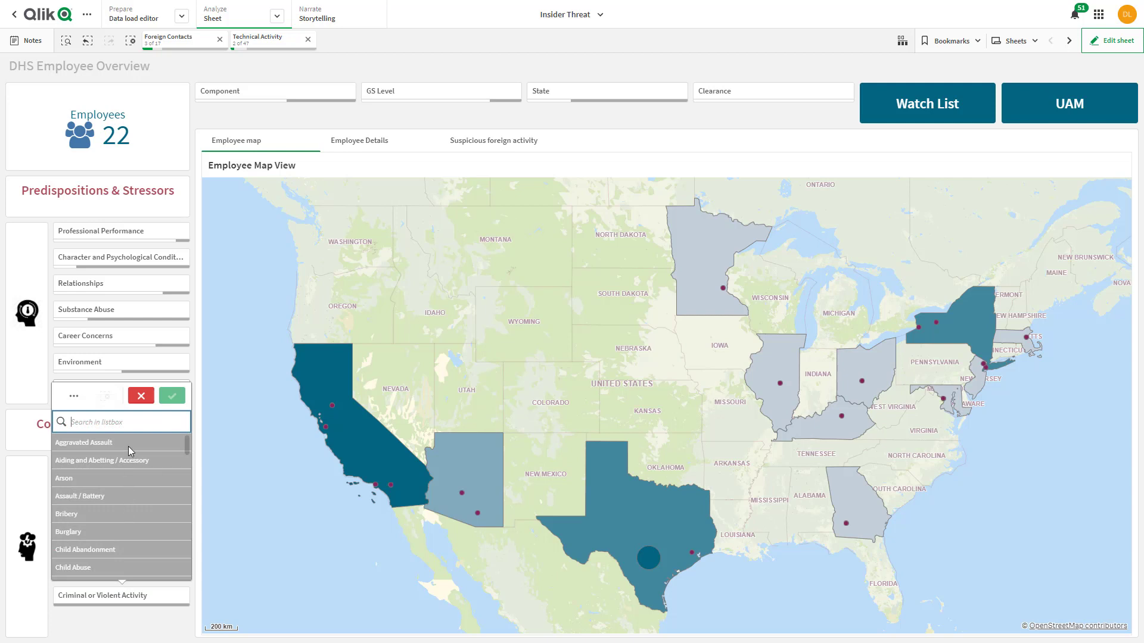
pyautogui.scroll(-3, 129, 442)
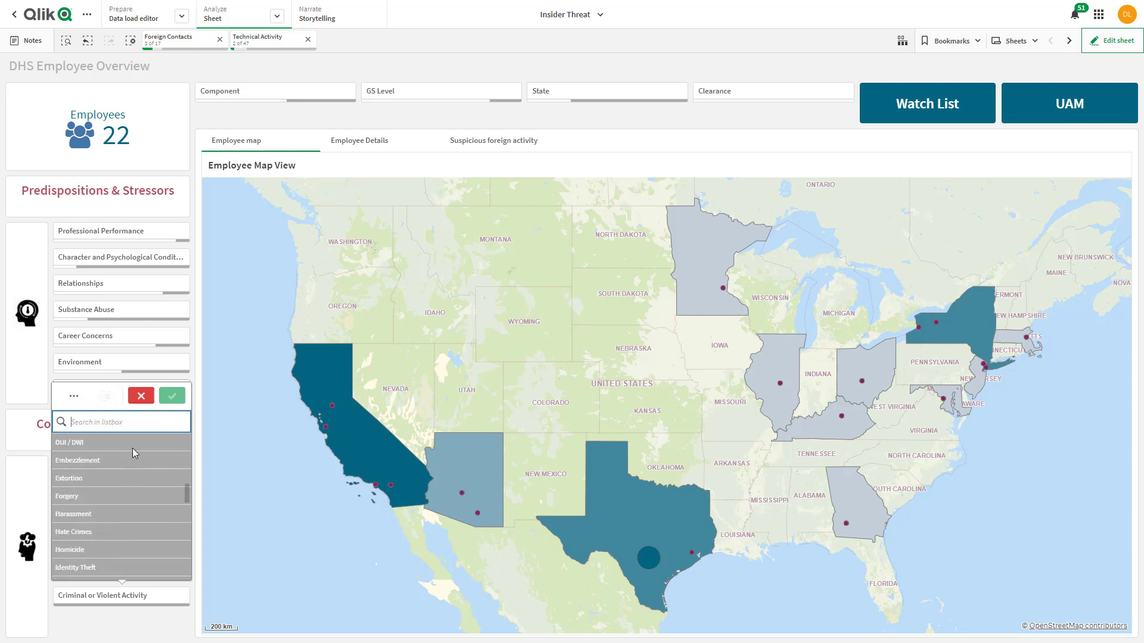
pyautogui.scroll(3, 133, 448)
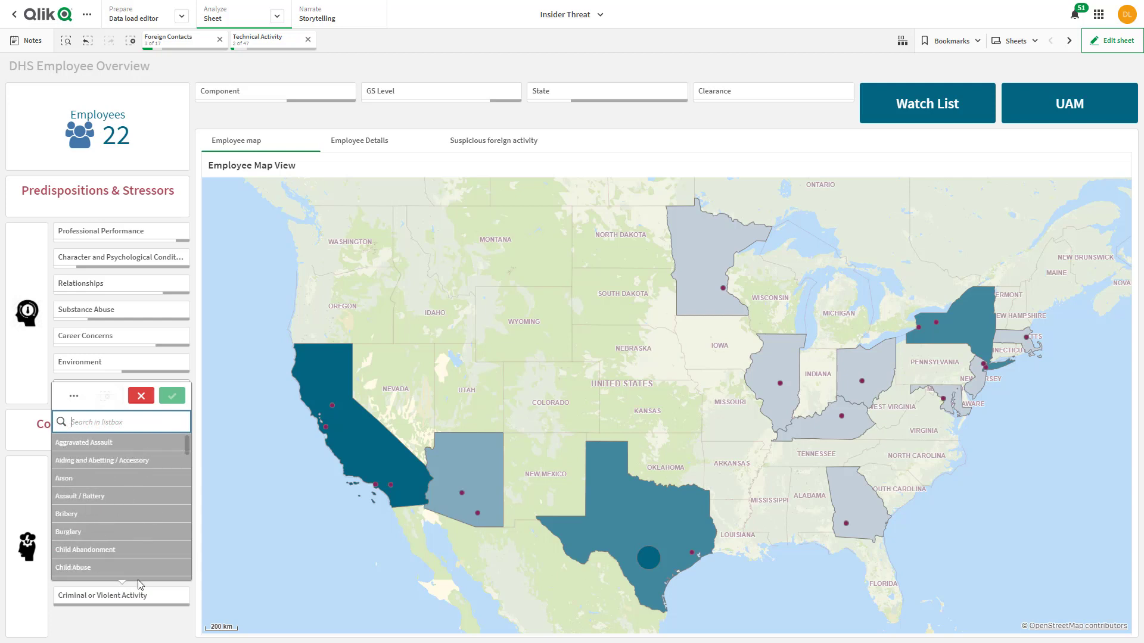
pyautogui.click(140, 634)
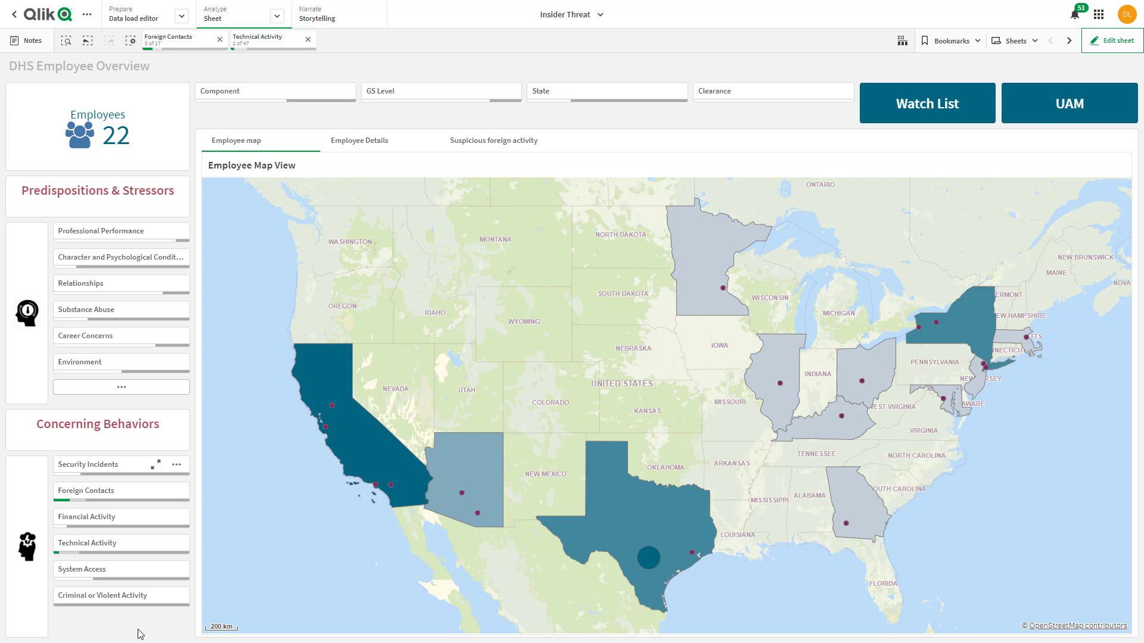
# Review the filtered employees in Employee Details and their travel routes on the Suspicious foreign activity map
pyautogui.click(342, 145)
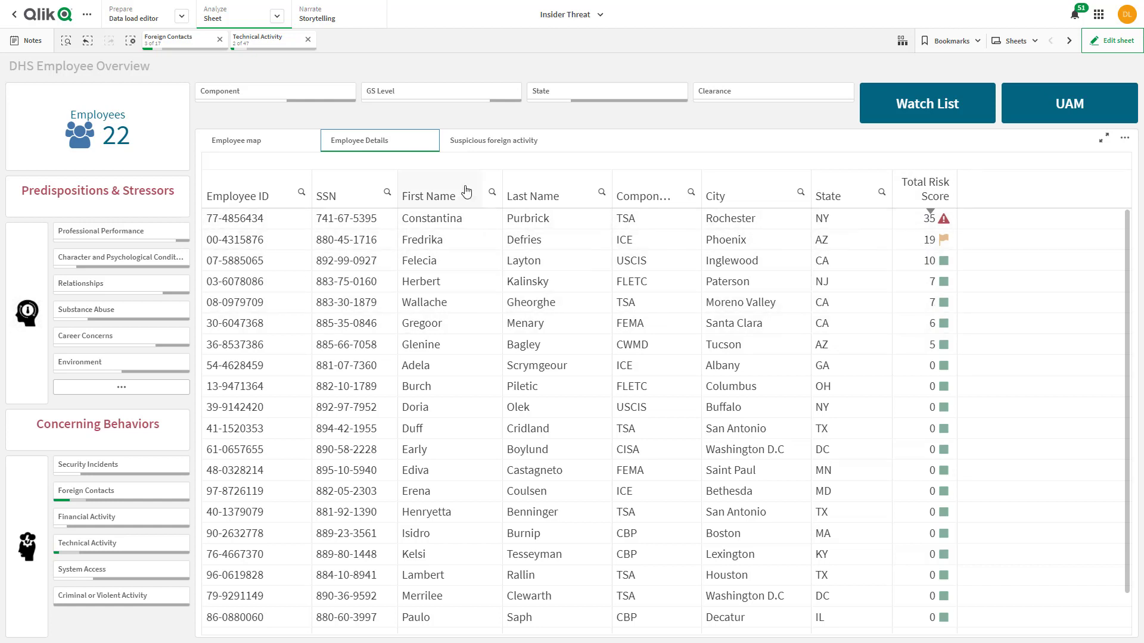
pyautogui.click(475, 143)
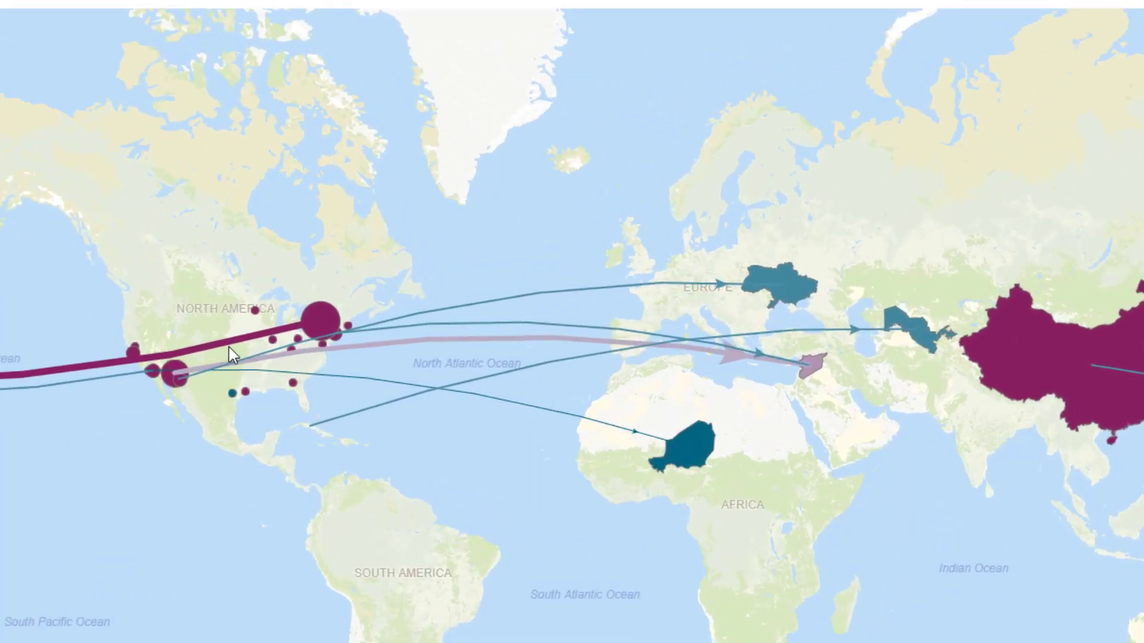
pyautogui.moveTo(364, 376)
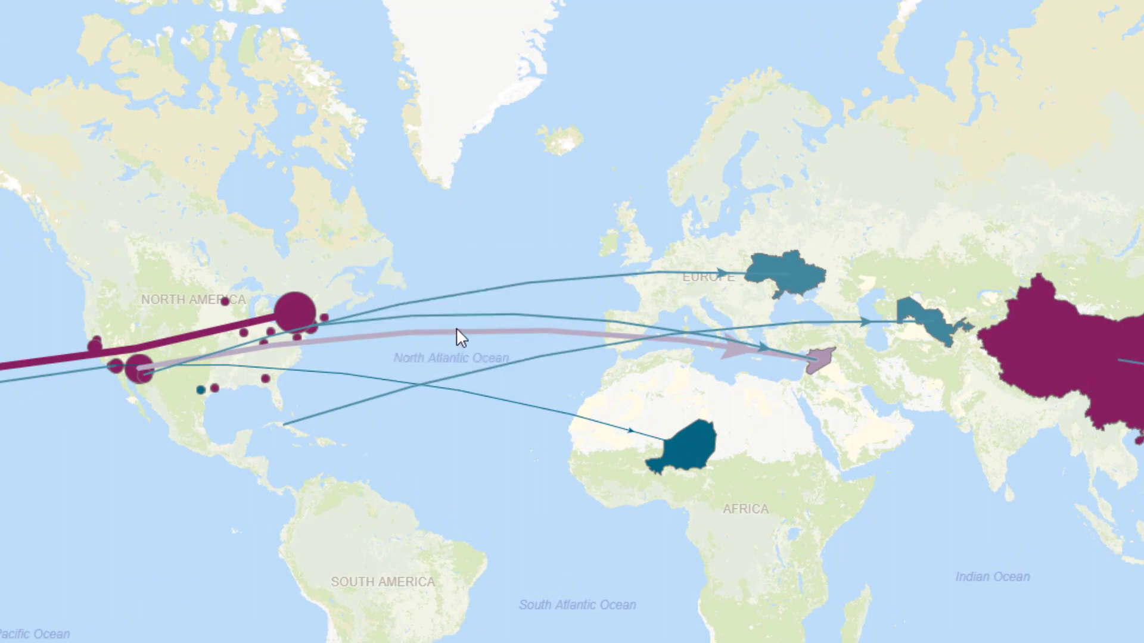
pyautogui.moveTo(458, 332)
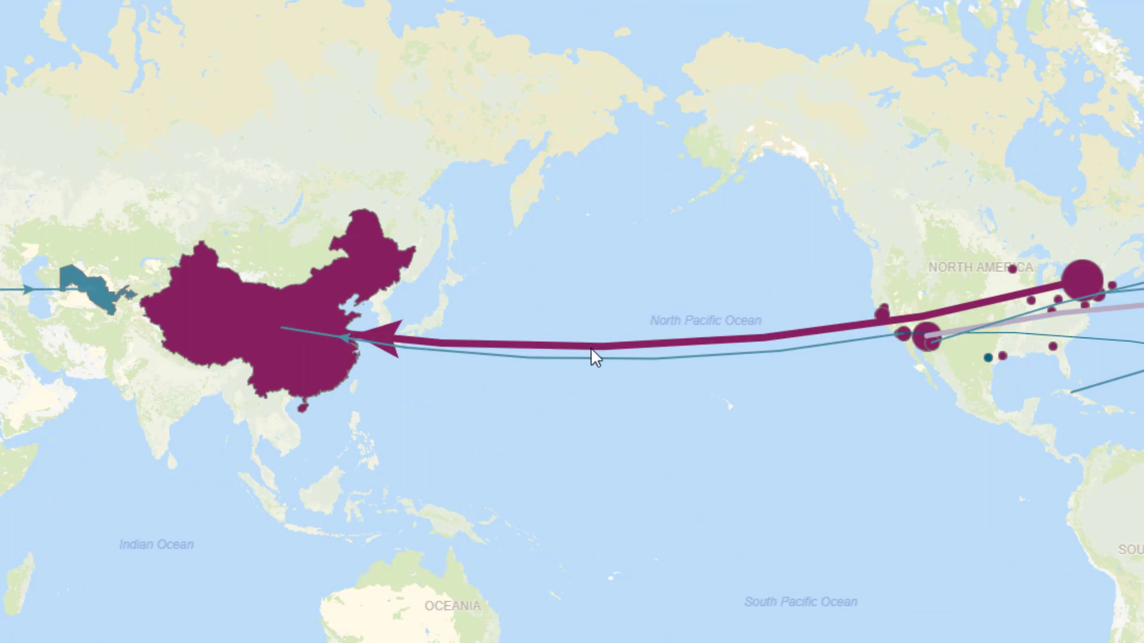
# Filter the dashboard to the employee behind the thick travel route from North America to China on the map
pyautogui.moveTo(592, 346)
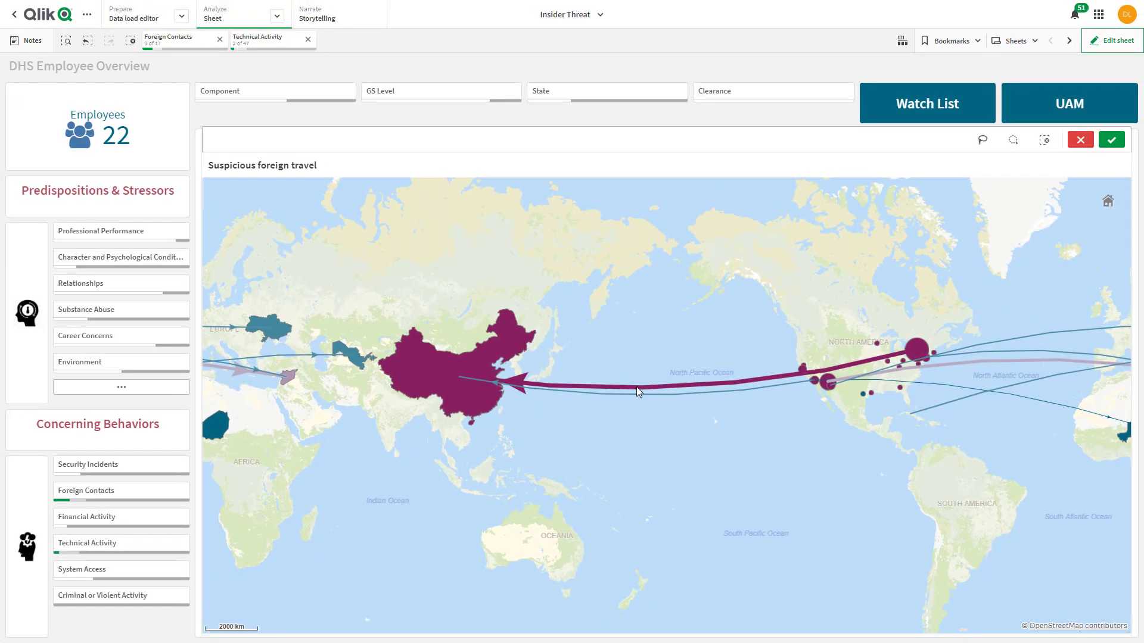
pyautogui.click(607, 345)
pyautogui.click(1112, 139)
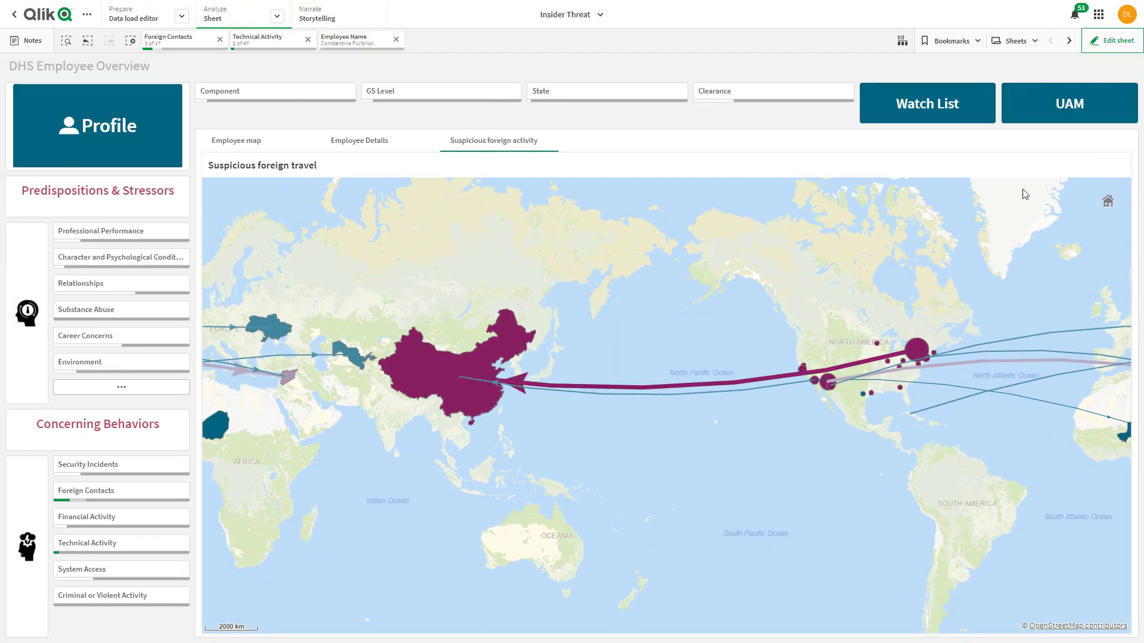
# Take a storytelling snapshot of the Suspicious foreign travel map
pyautogui.rightClick(767, 478)
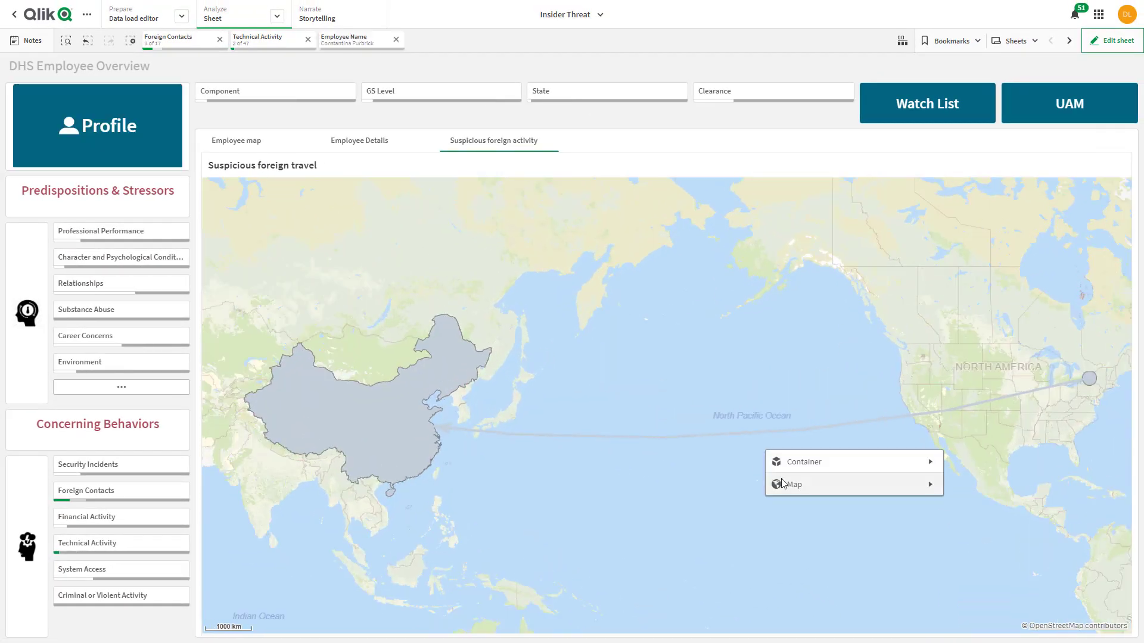
pyautogui.click(829, 482)
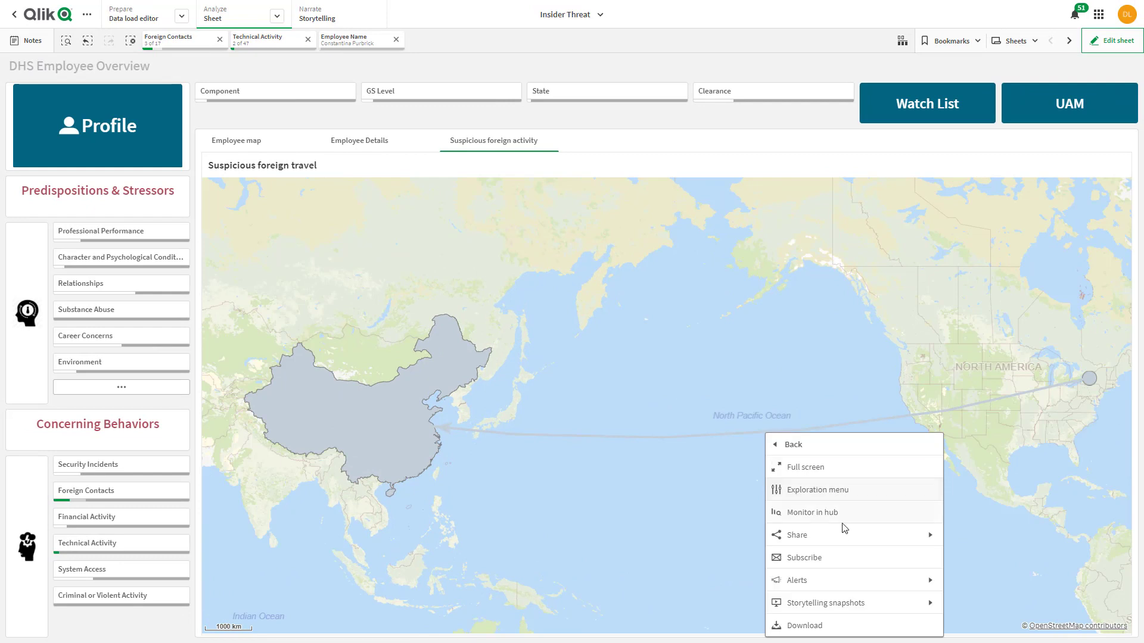
pyautogui.click(821, 604)
pyautogui.click(774, 469)
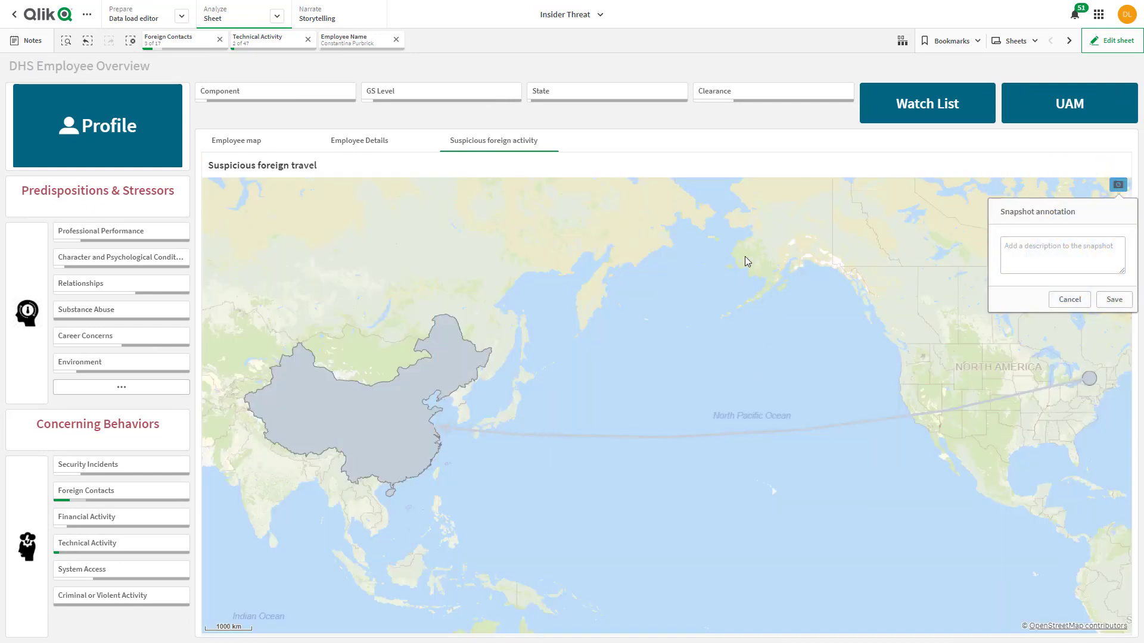
# Dismiss the snapshot annotation and open the selected employee's profile
pyautogui.click(92, 137)
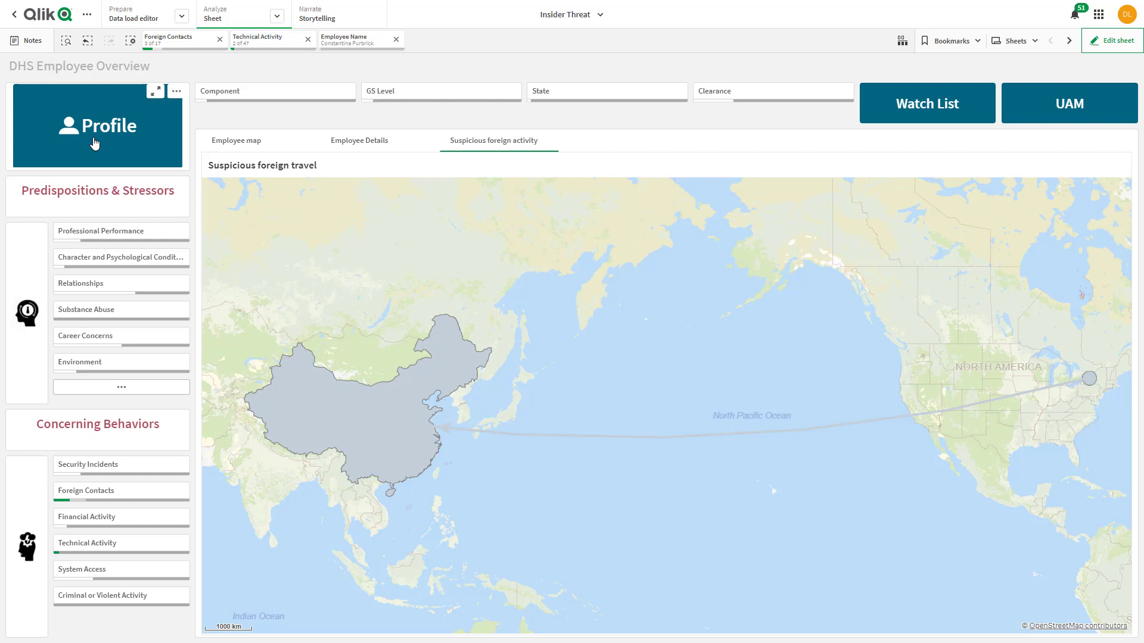
pyautogui.click(93, 141)
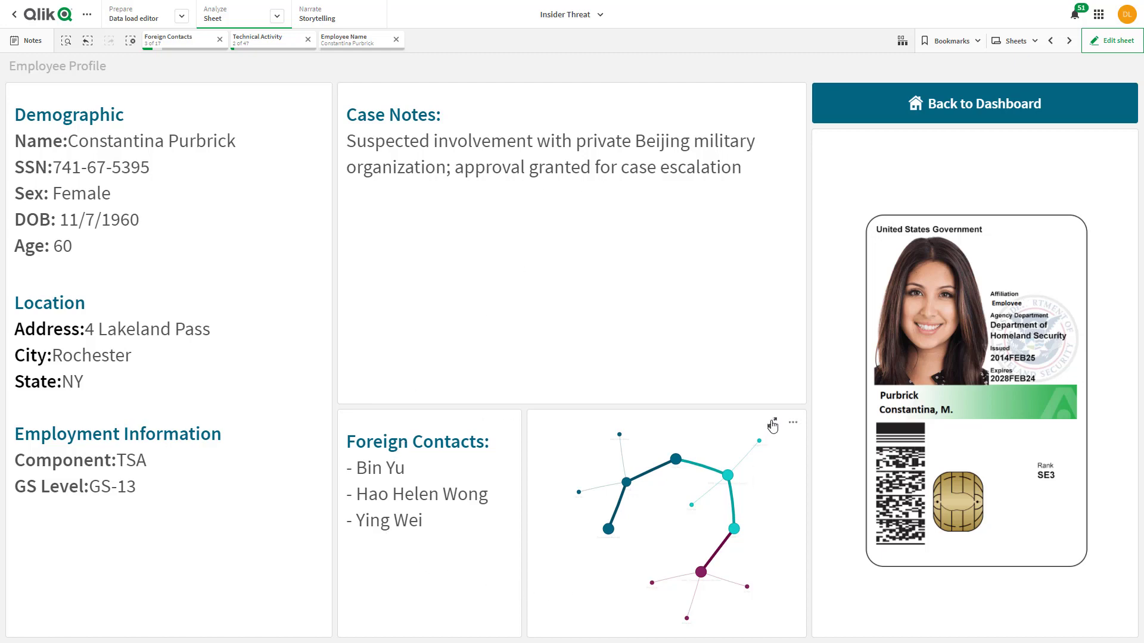
# Expand the employee's contact network graph to full screen and take a storytelling snapshot of it, dismissing the annotation
pyautogui.click(772, 426)
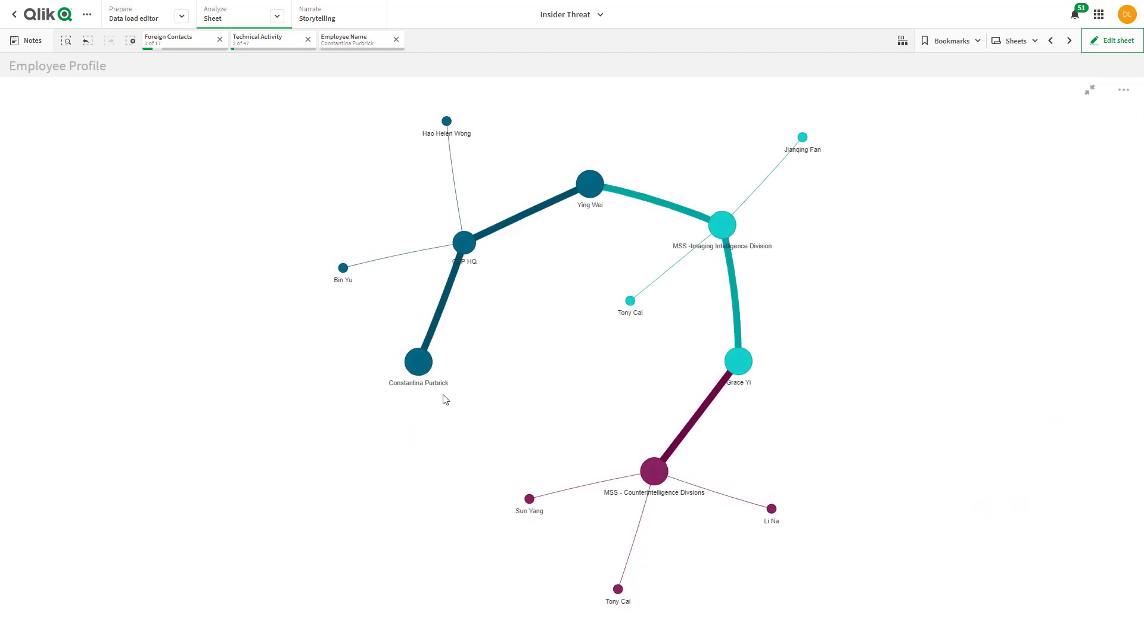
pyautogui.moveTo(417, 363); pyautogui.dragTo(374, 364)
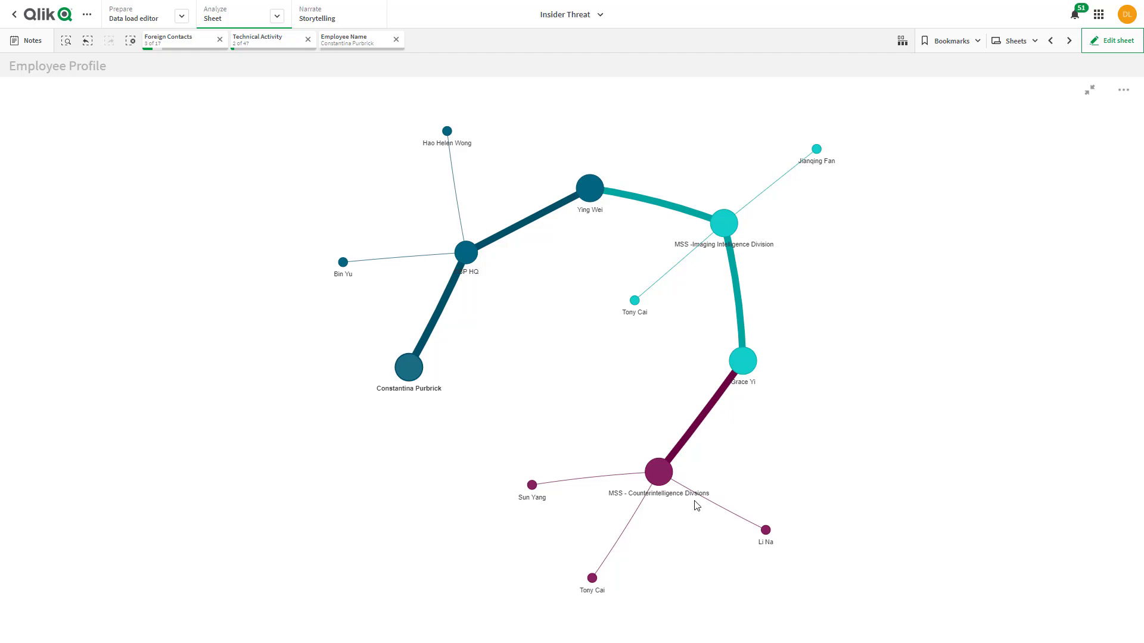
pyautogui.rightClick(862, 264)
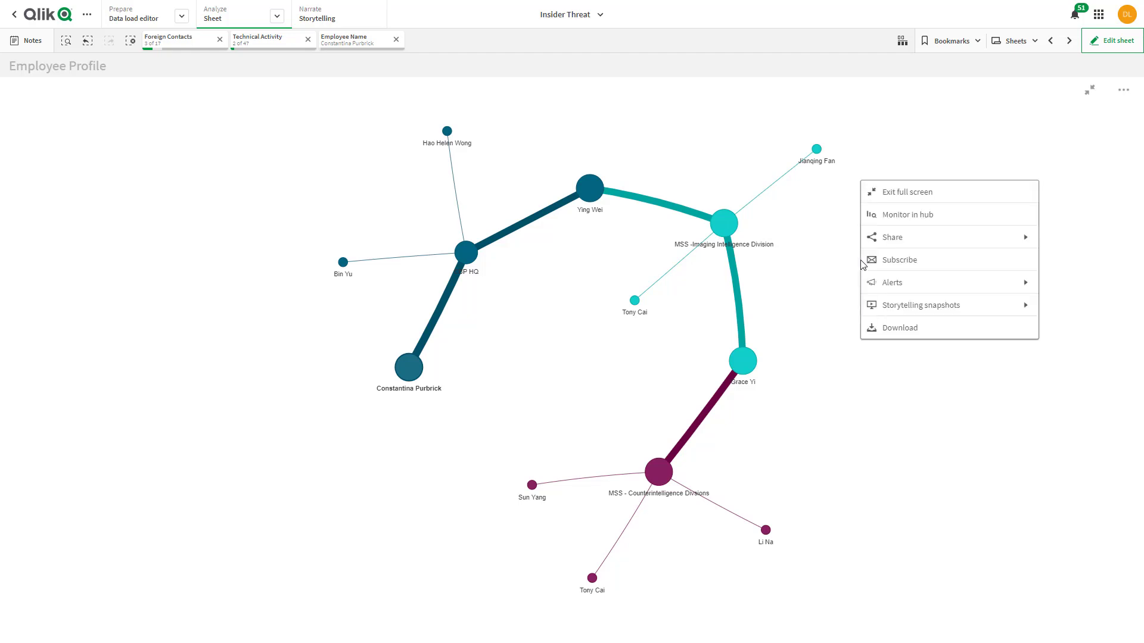
pyautogui.click(908, 305)
pyautogui.click(908, 216)
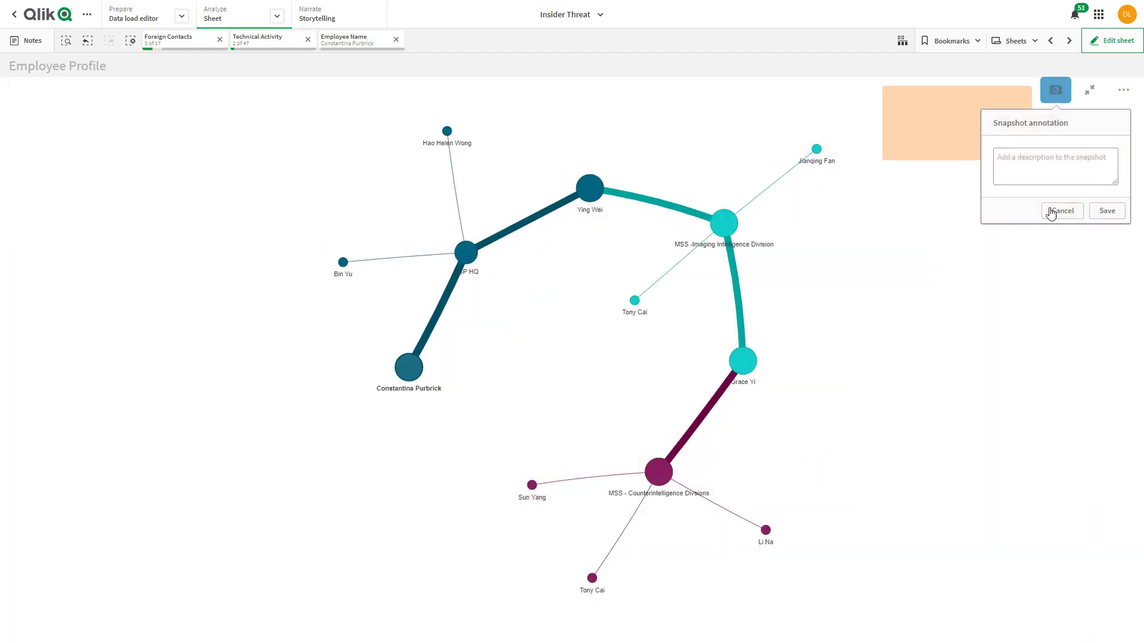
pyautogui.click(1062, 213)
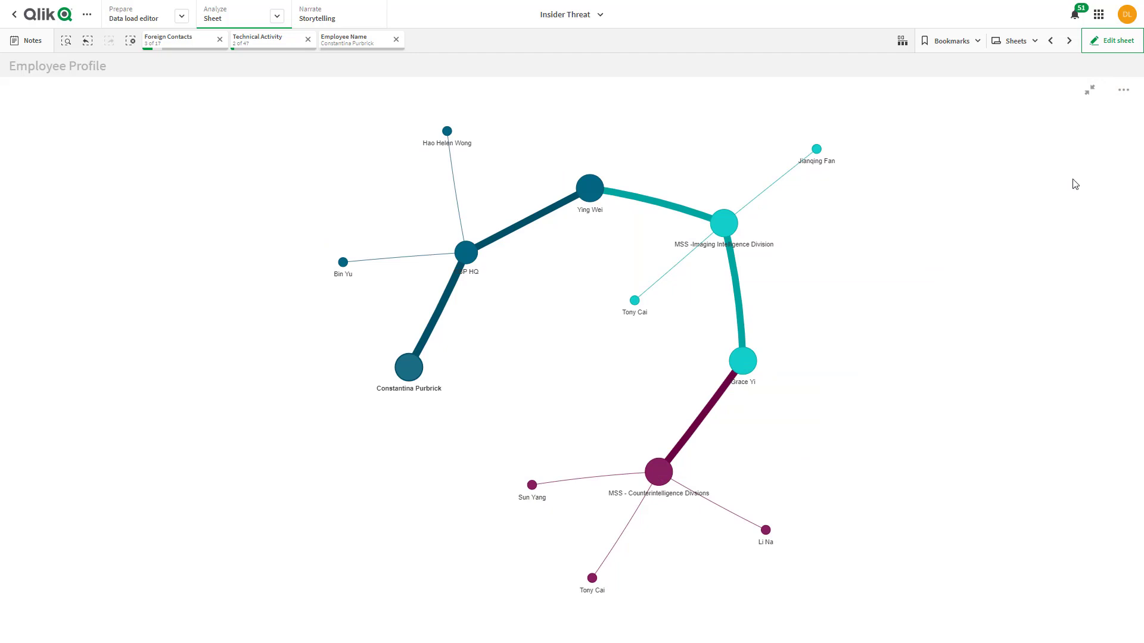
# Exit the full-screen network graph and open the app's Storytelling view
pyautogui.click(1089, 90)
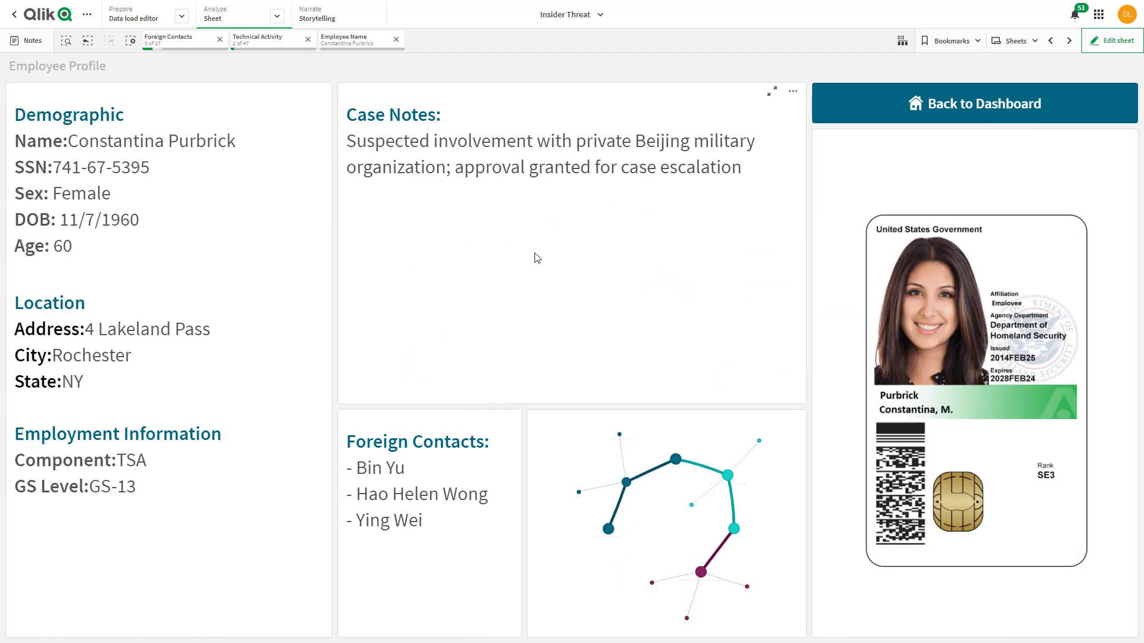
pyautogui.click(325, 24)
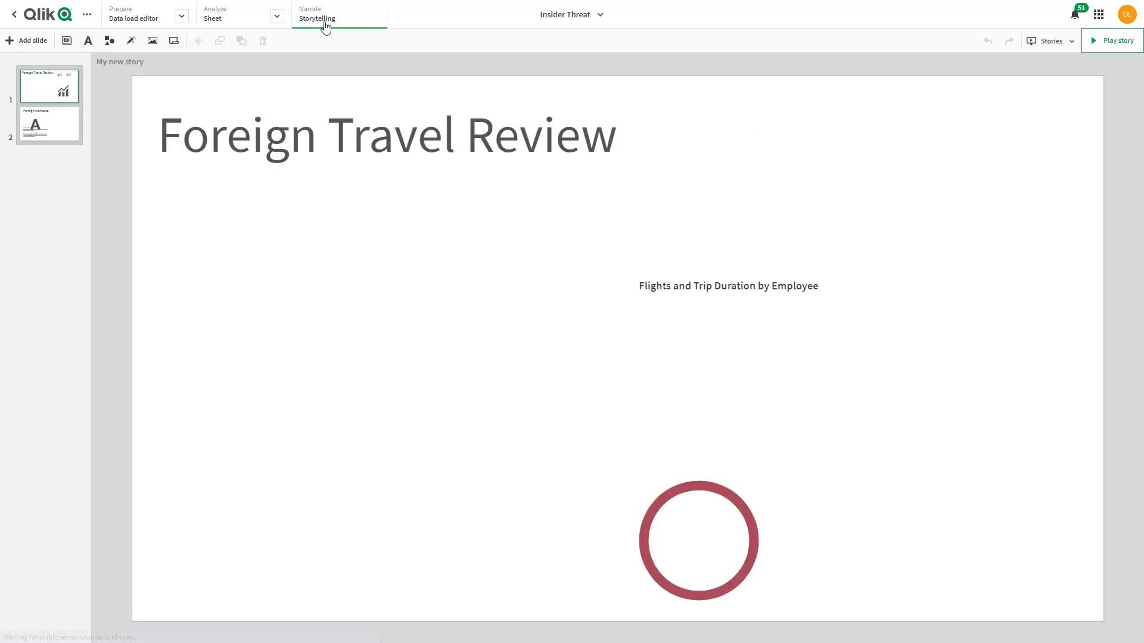
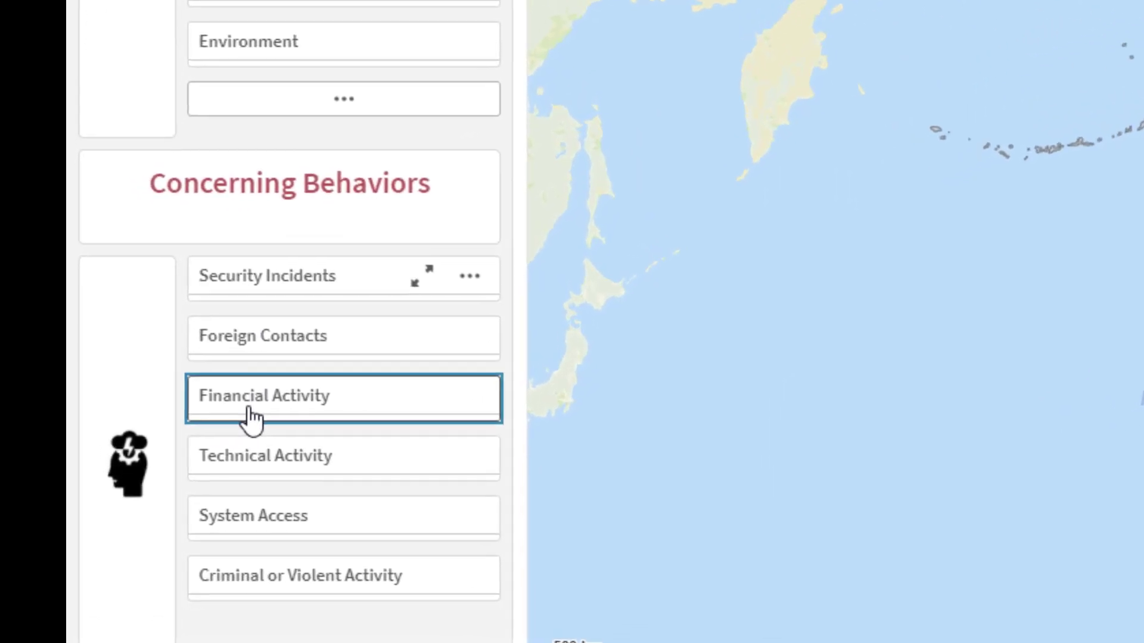
# Filter Financial Activity to "Displaying signs of unexplained affluence" and inspect the purchase markers in Nevada and Washington
pyautogui.click(250, 411)
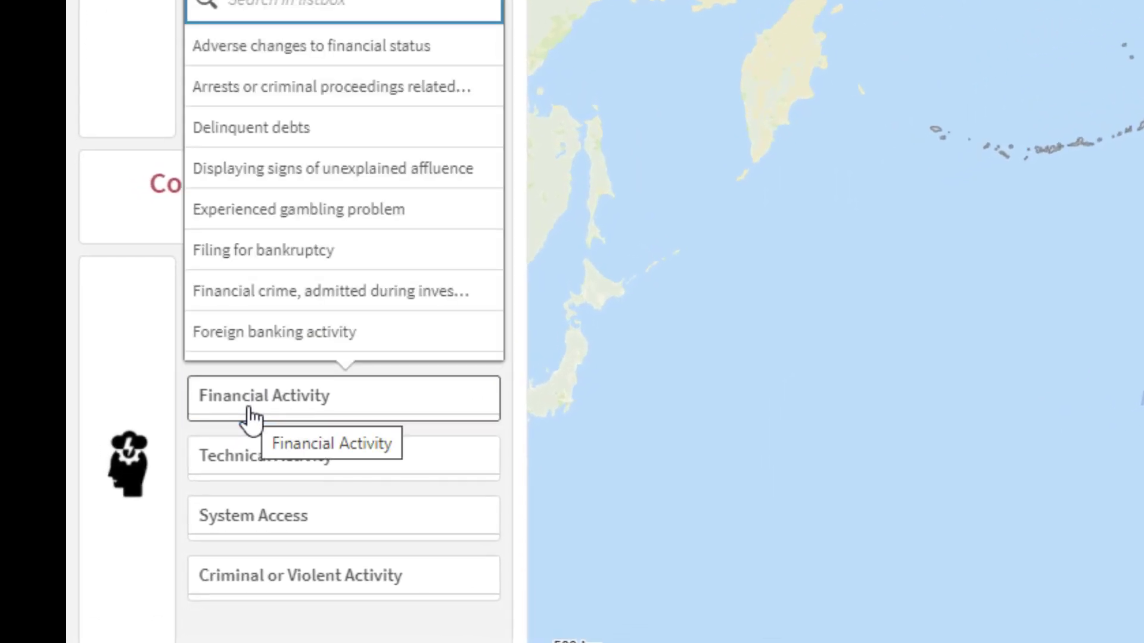
pyautogui.click(298, 164)
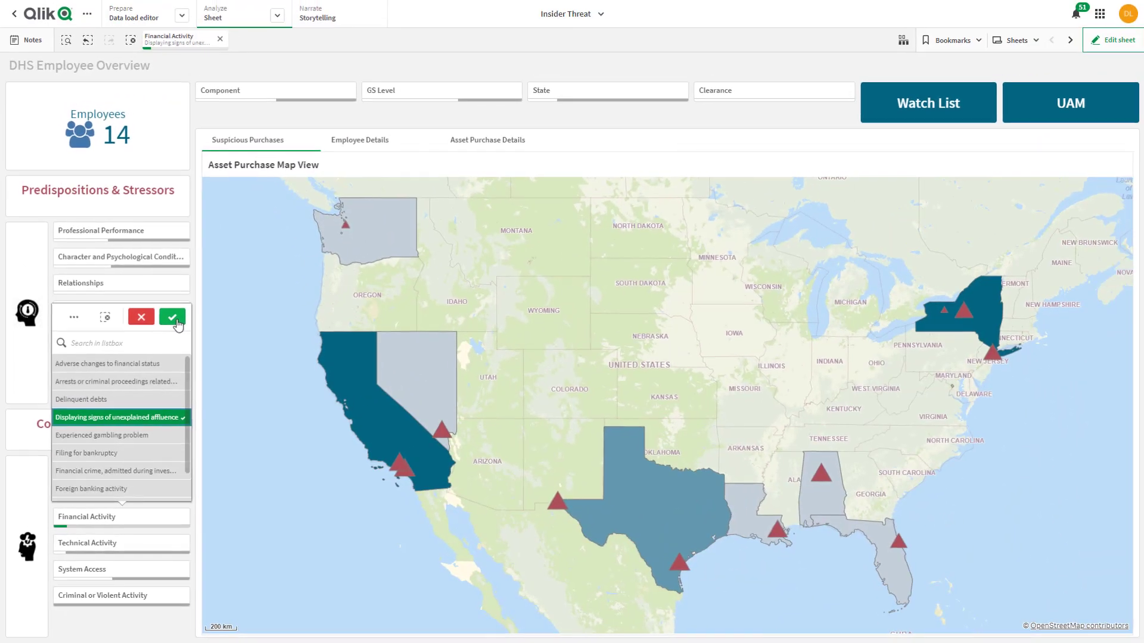
pyautogui.click(175, 320)
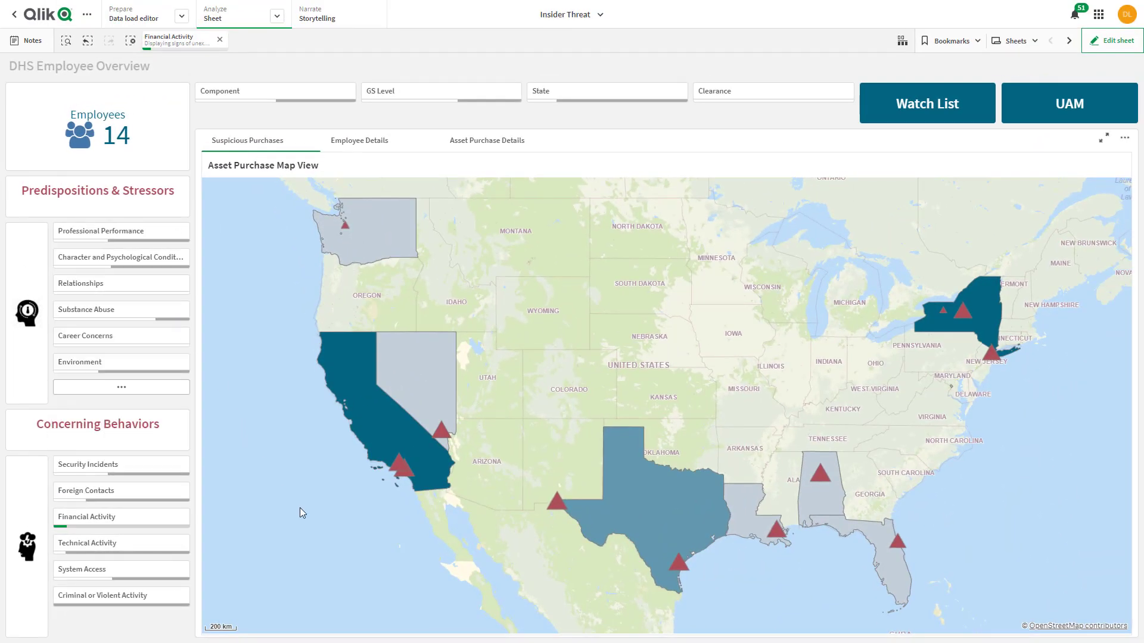
pyautogui.moveTo(439, 431)
pyautogui.moveTo(347, 231)
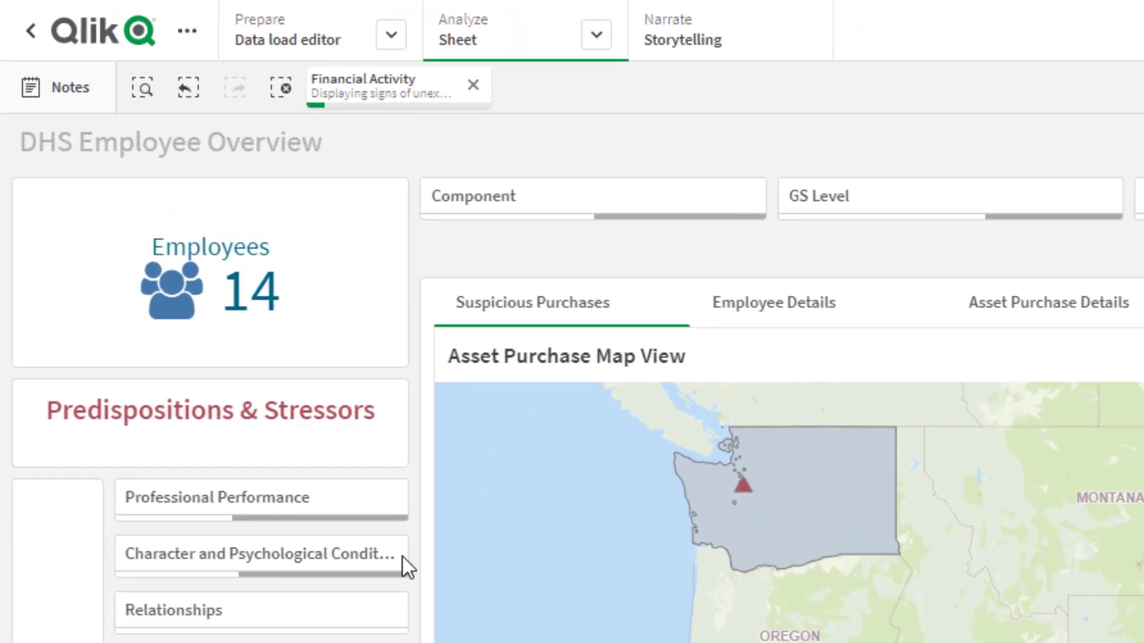
# Filter Professional Performance to "Poor performance ratings" and "Demotion"
pyautogui.click(188, 508)
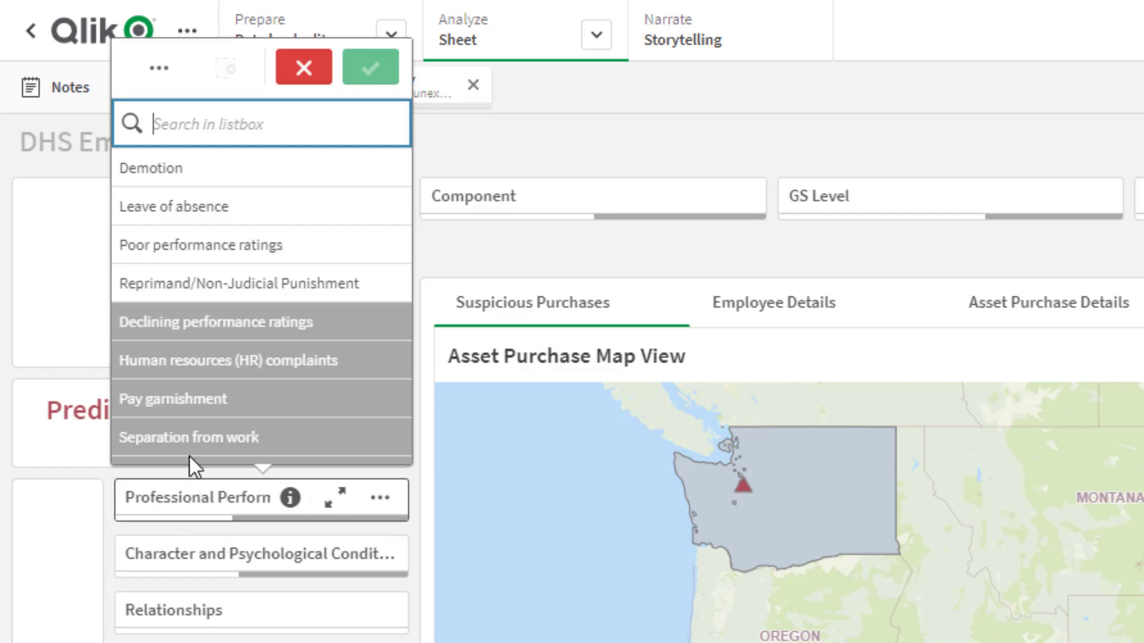
pyautogui.click(196, 245)
pyautogui.click(167, 143)
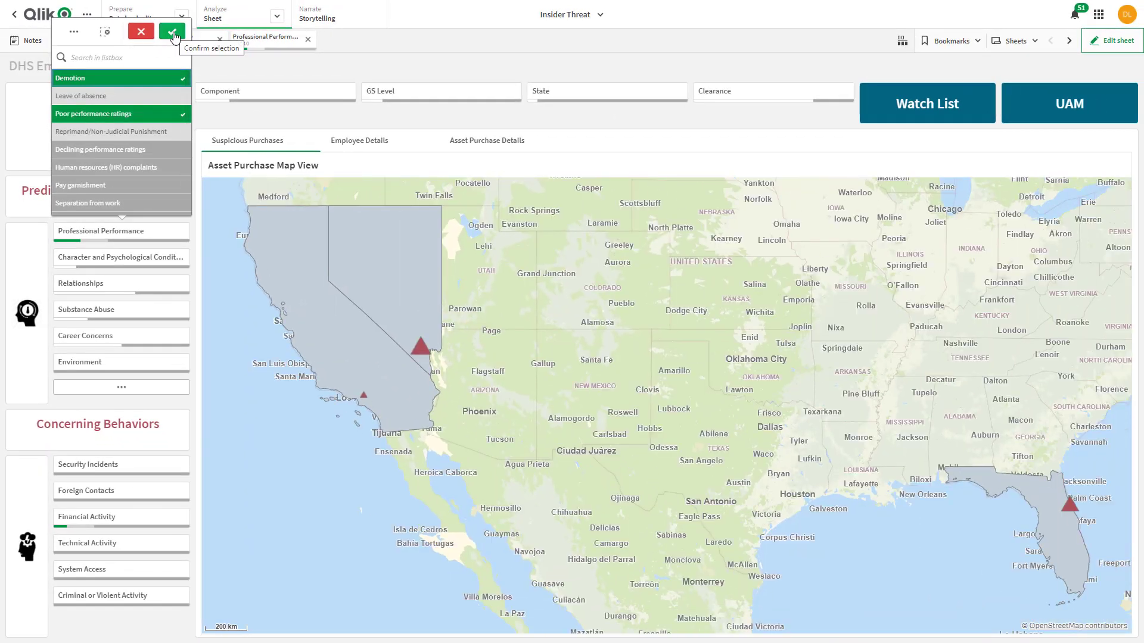
pyautogui.click(172, 33)
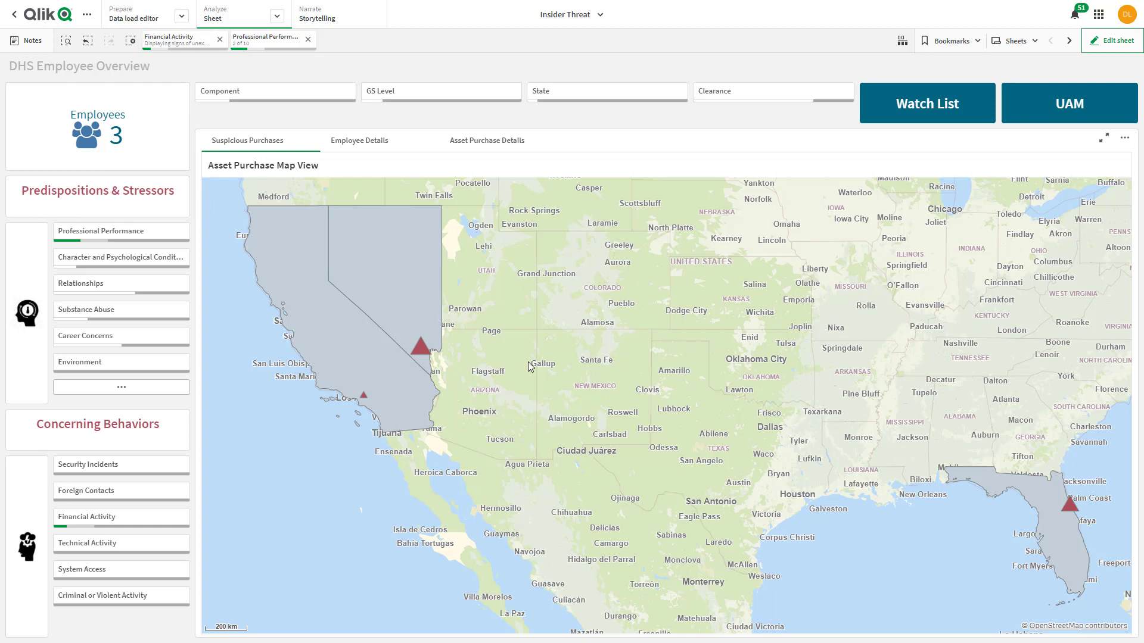
# Review the filtered employees' risk scores in Employee Details and their purchases in Asset Purchase Details
pyautogui.click(373, 143)
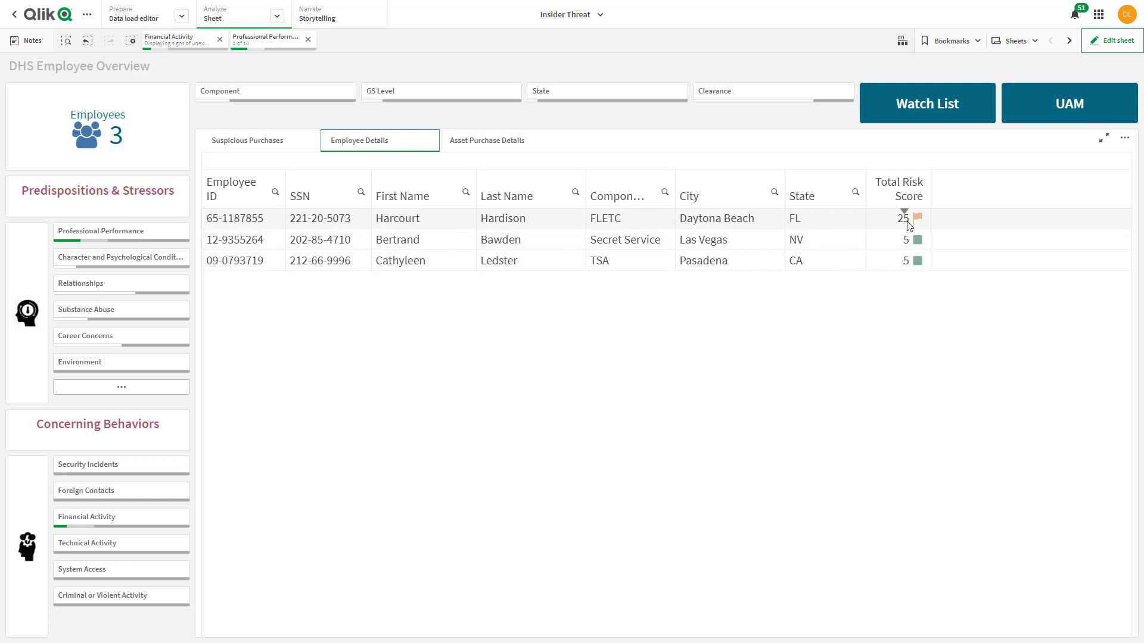
pyautogui.click(482, 143)
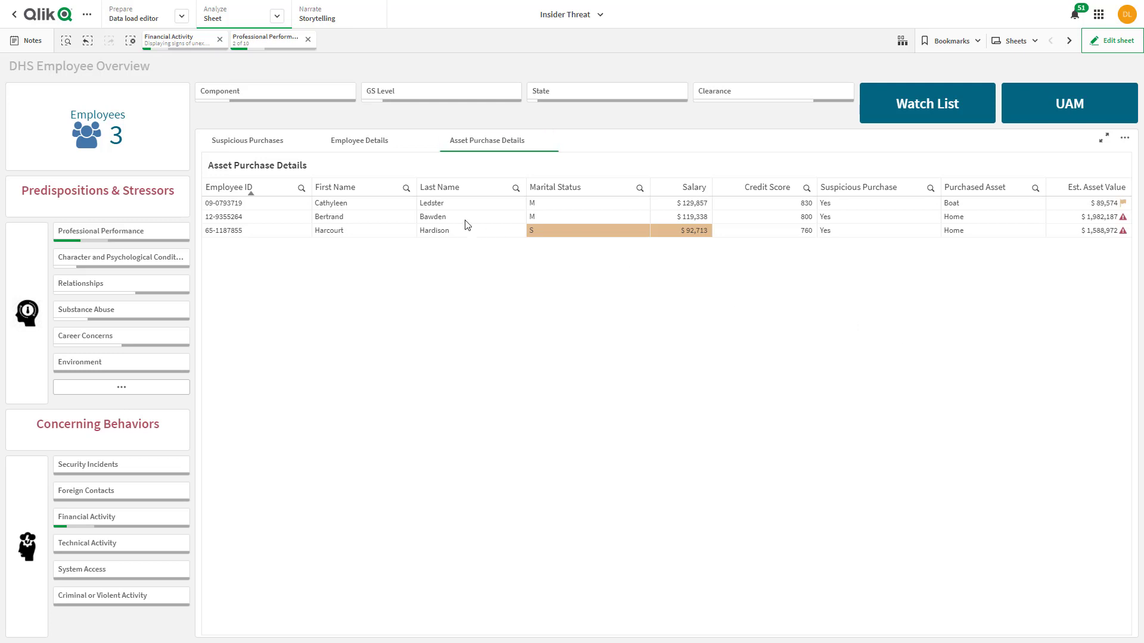
# Clear all selections and filter Financial Activity to "Foreign banking activity"
pyautogui.click(131, 41)
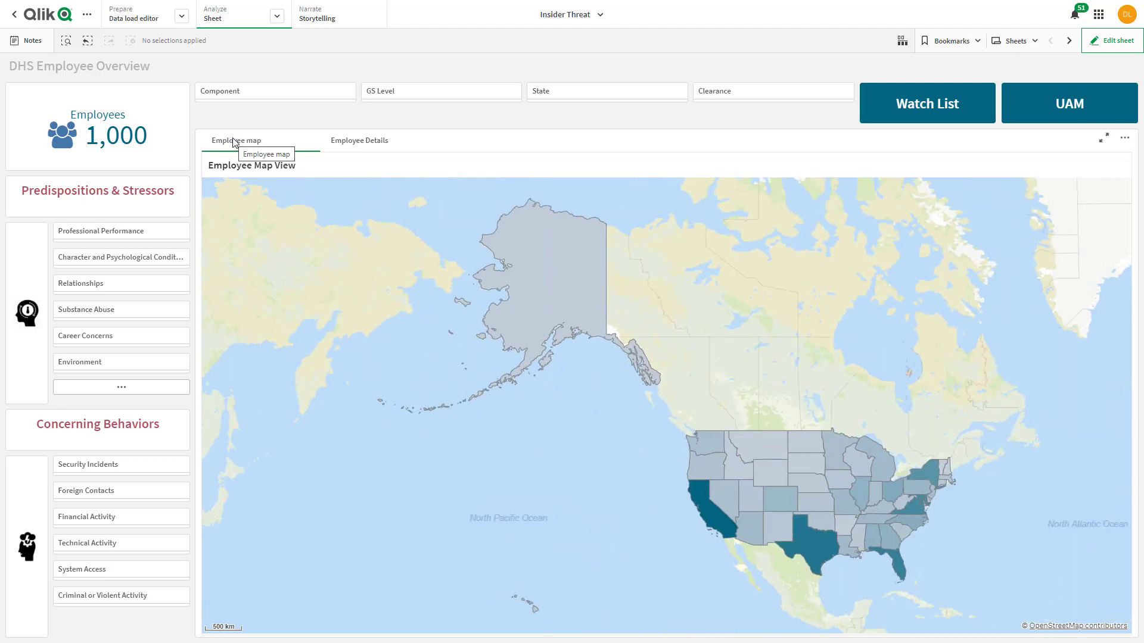
pyautogui.click(115, 526)
pyautogui.click(115, 490)
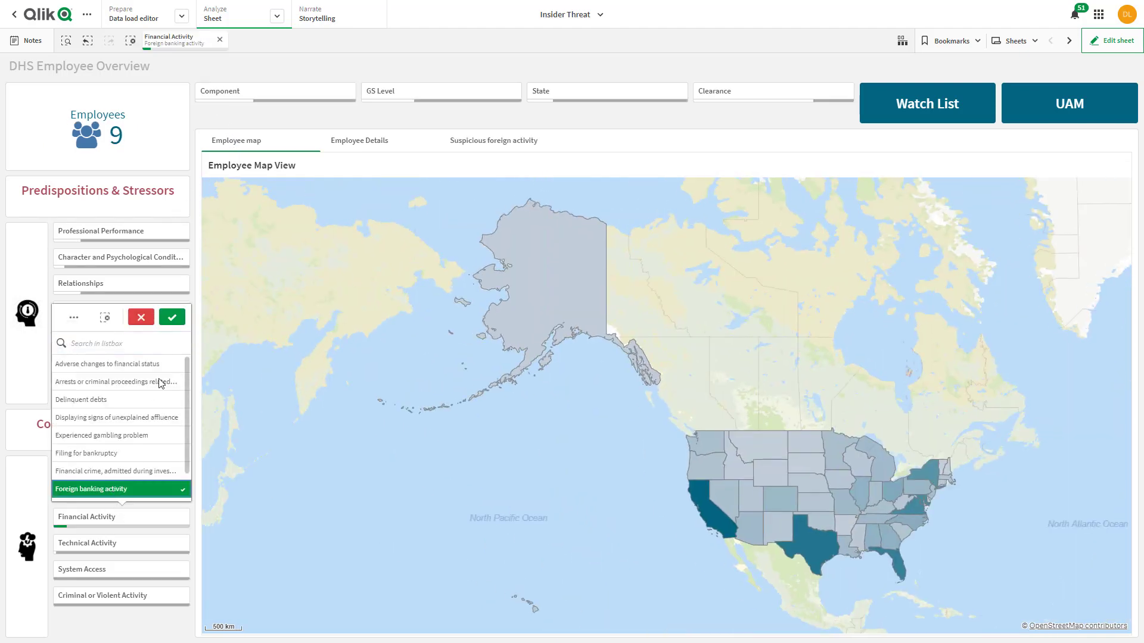
pyautogui.click(224, 376)
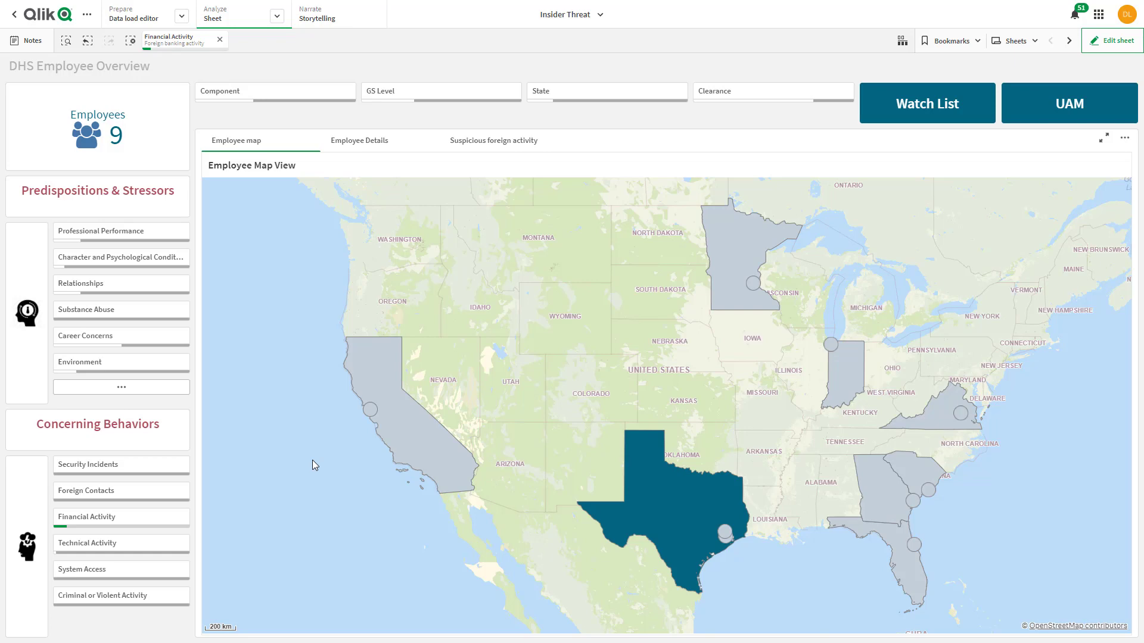
# Show the Employee Details table and widen its To Date Balance column so each amount fits on one line
pyautogui.click(351, 149)
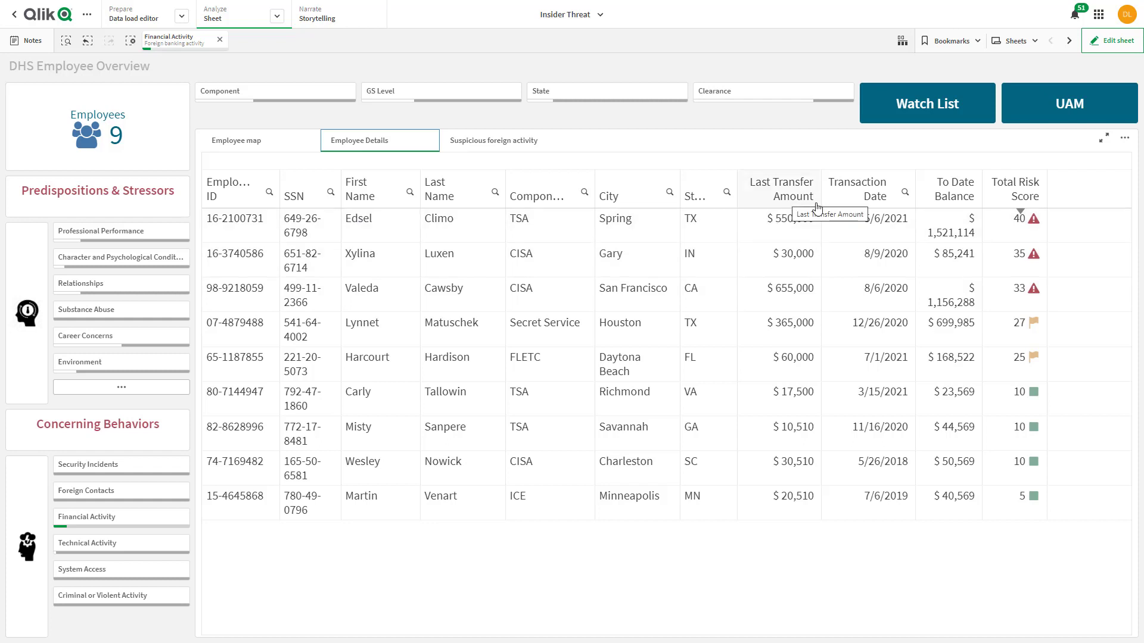
pyautogui.moveTo(982, 194); pyautogui.dragTo(996, 194)
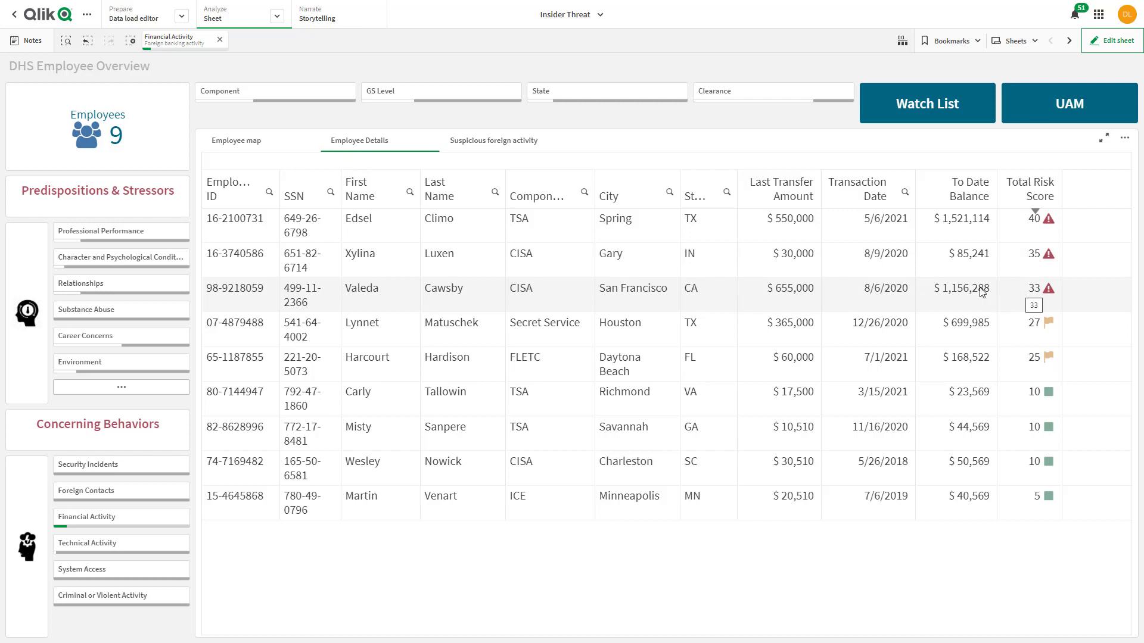
# Examine the transfer routes and the European banks' details on the Suspicious foreign activity map
pyautogui.click(481, 141)
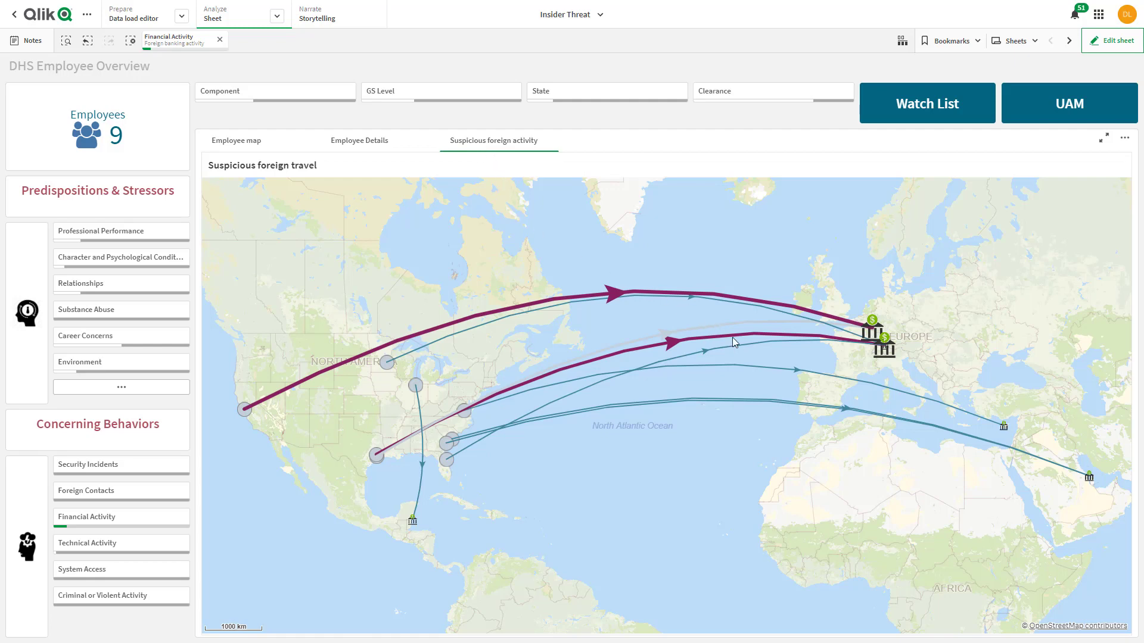
pyautogui.scroll(3, 912, 358)
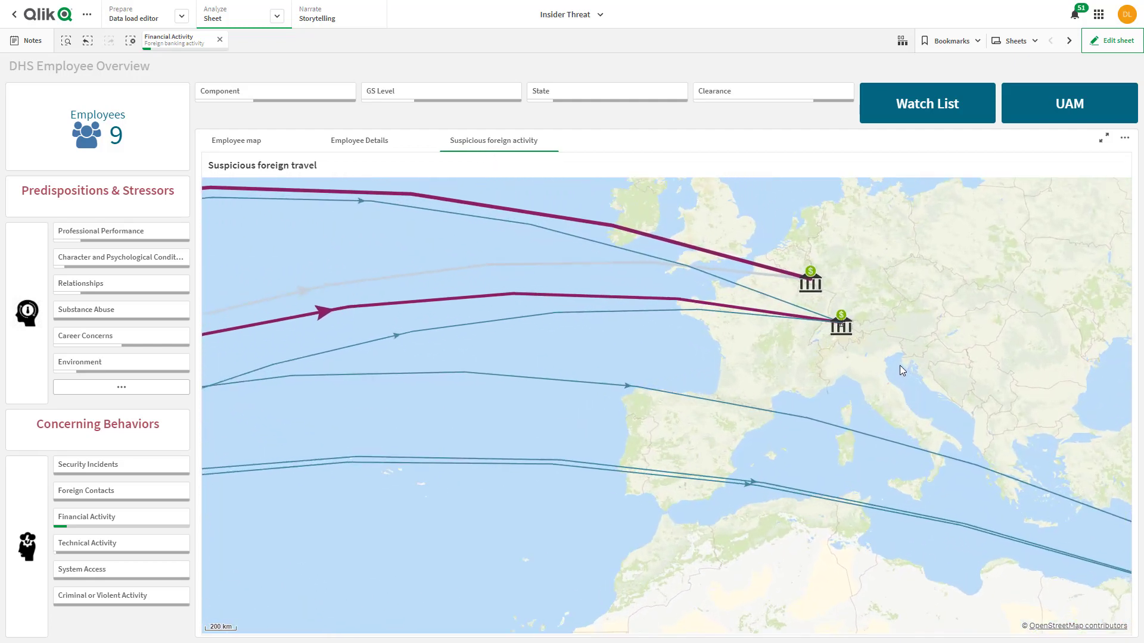
pyautogui.scroll(2, 899, 366)
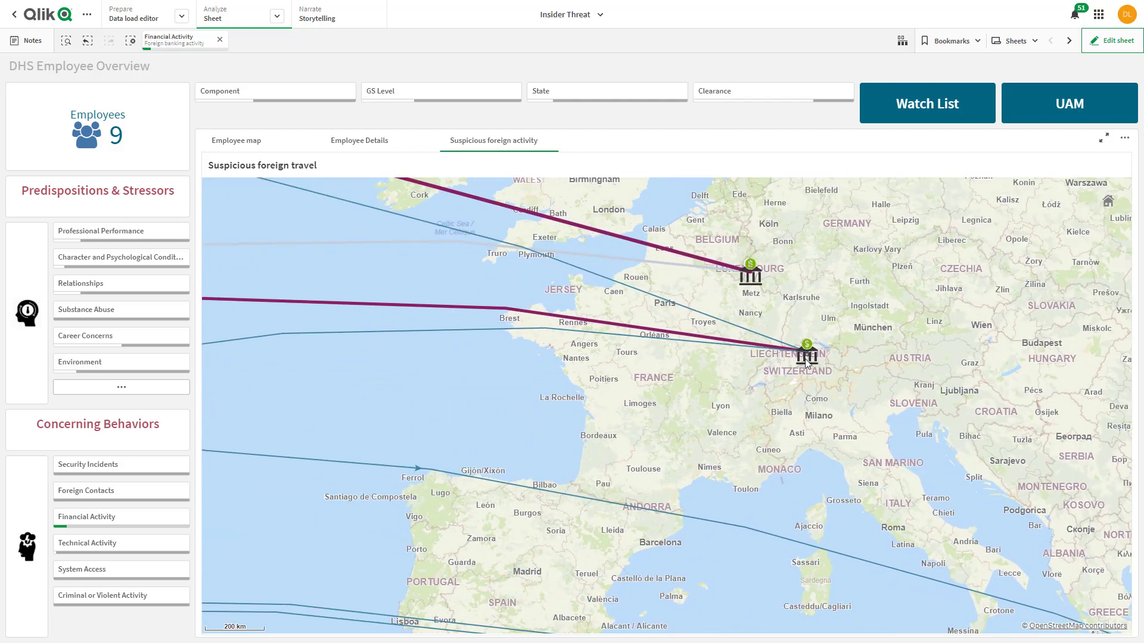
pyautogui.moveTo(807, 362)
pyautogui.moveTo(750, 282)
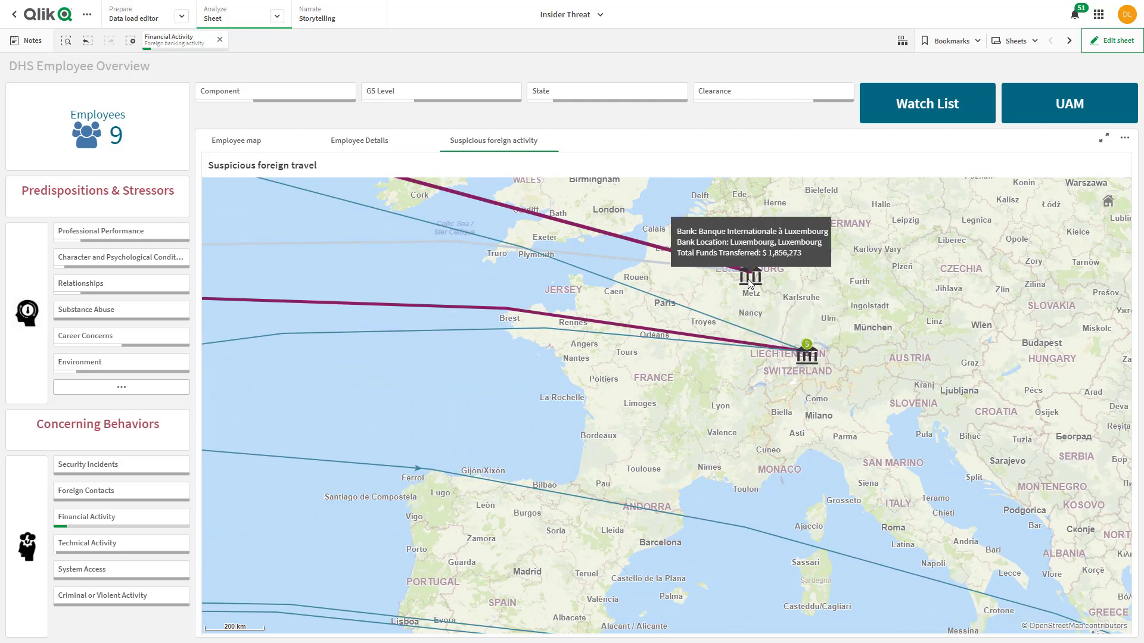
pyautogui.scroll(-2, 672, 289)
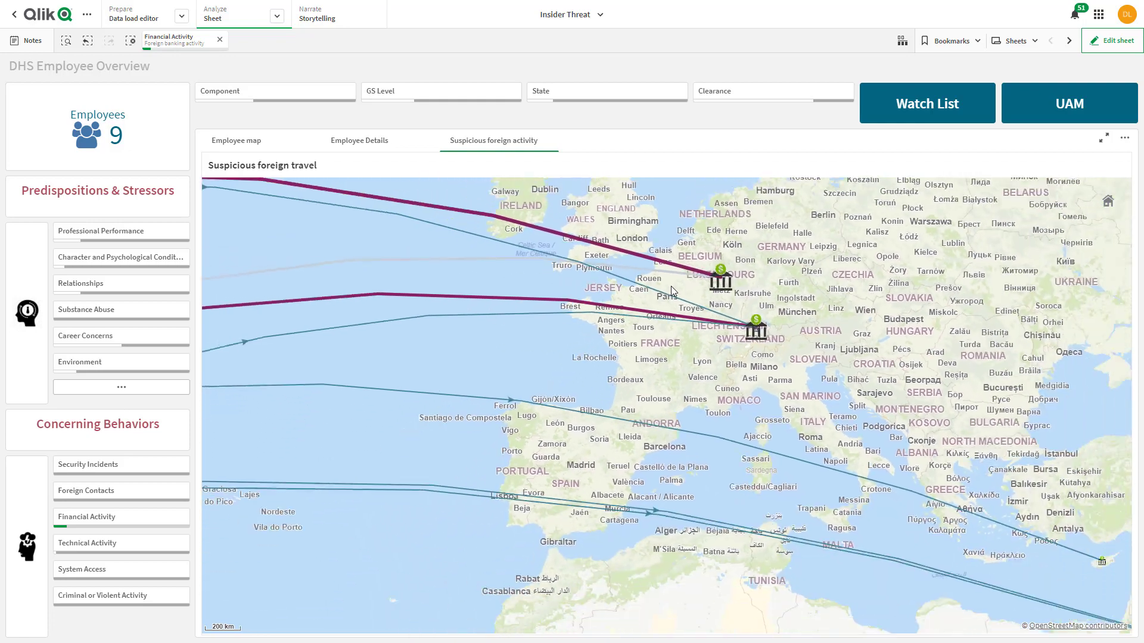
pyautogui.scroll(-1, 671, 286)
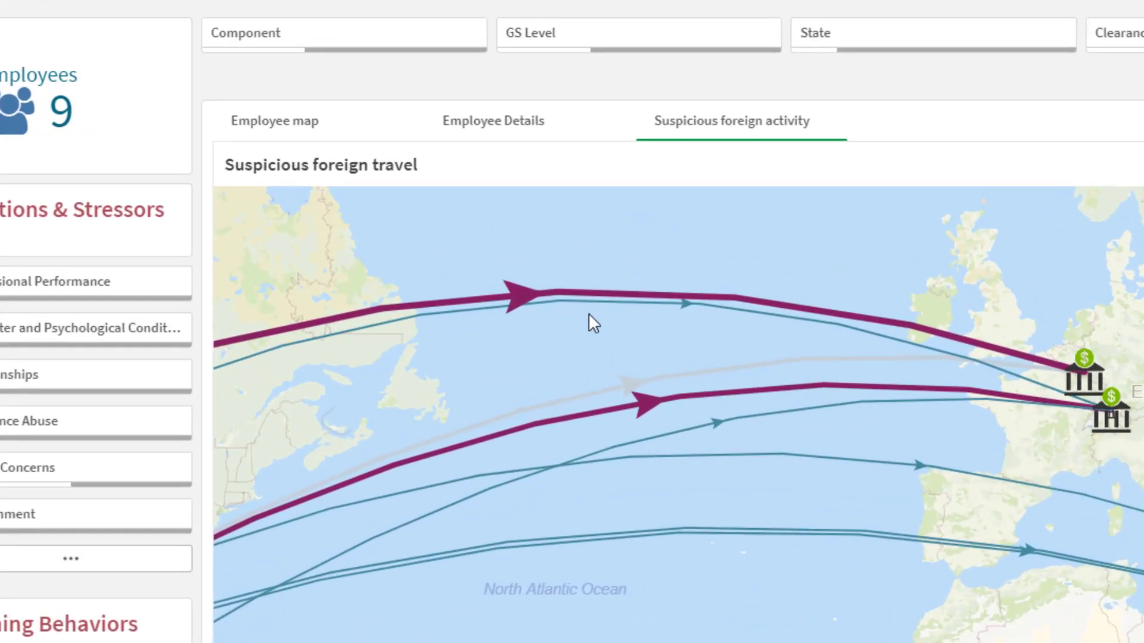
pyautogui.moveTo(580, 289)
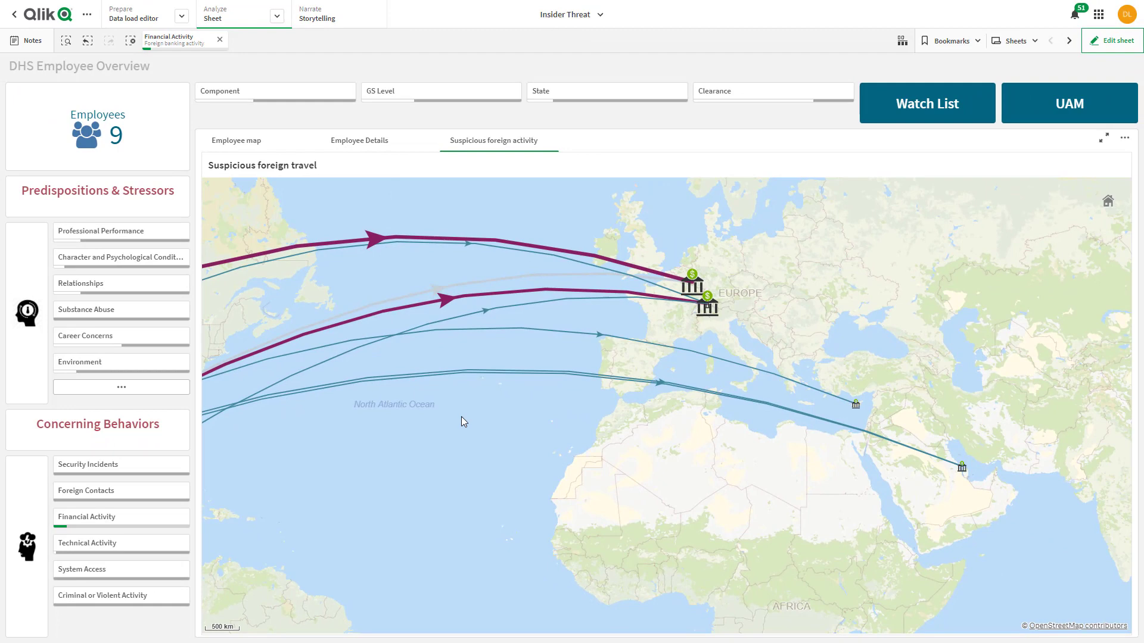
pyautogui.scroll(-2, 463, 420)
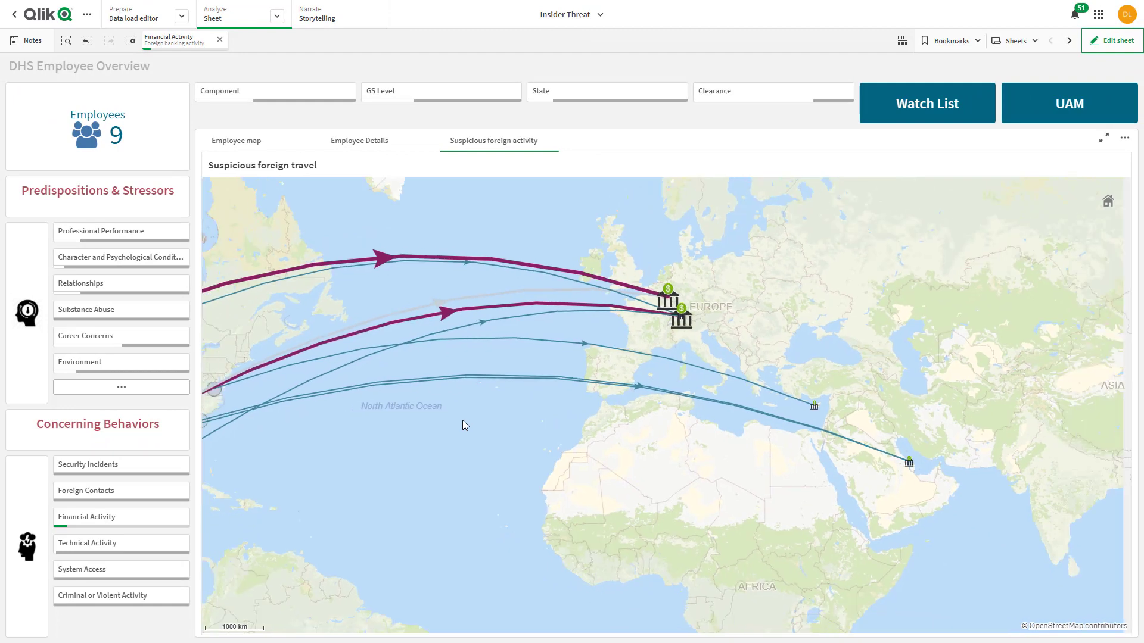
pyautogui.moveTo(500, 437); pyautogui.dragTo(518, 430)
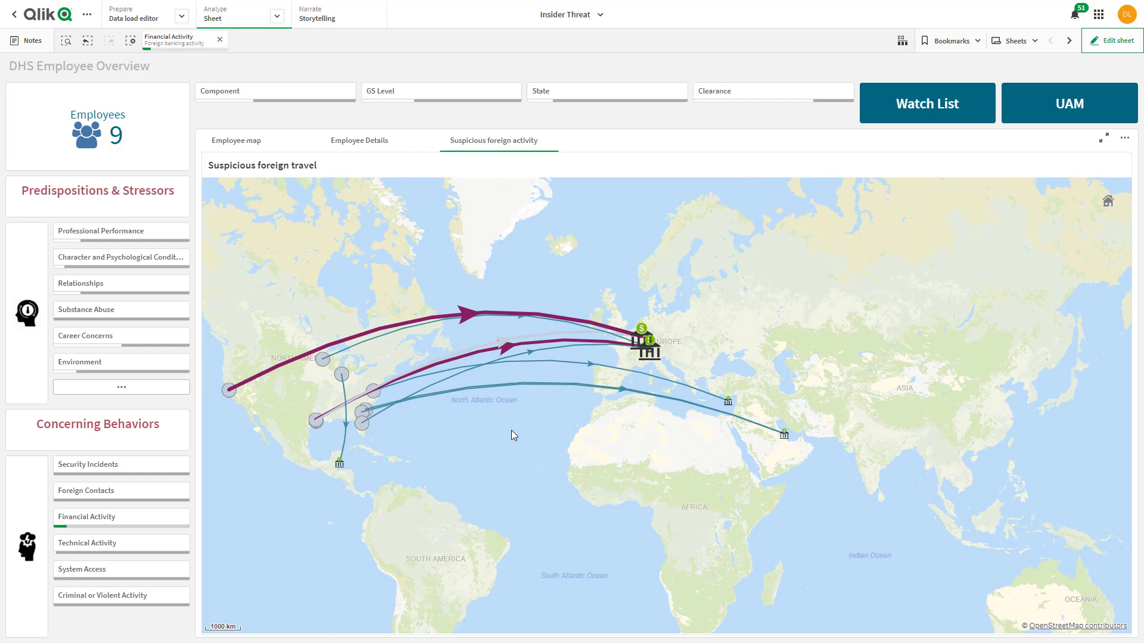
# Start a new alert from the Suspicious foreign travel map and title it "Foreign banking activity"
pyautogui.rightClick(511, 431)
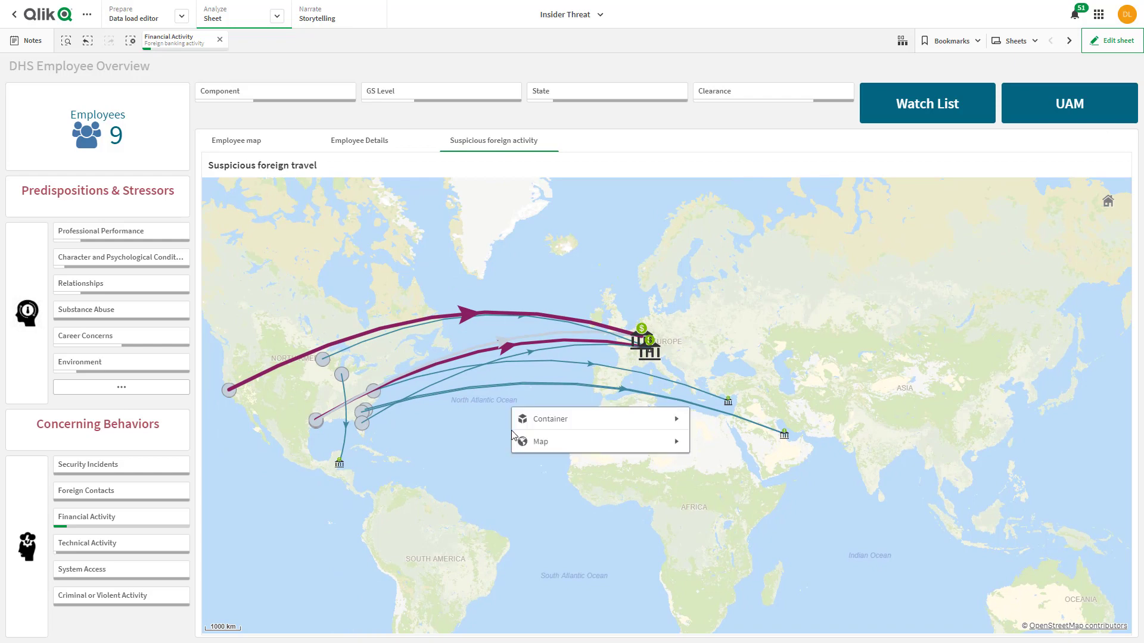
pyautogui.click(538, 443)
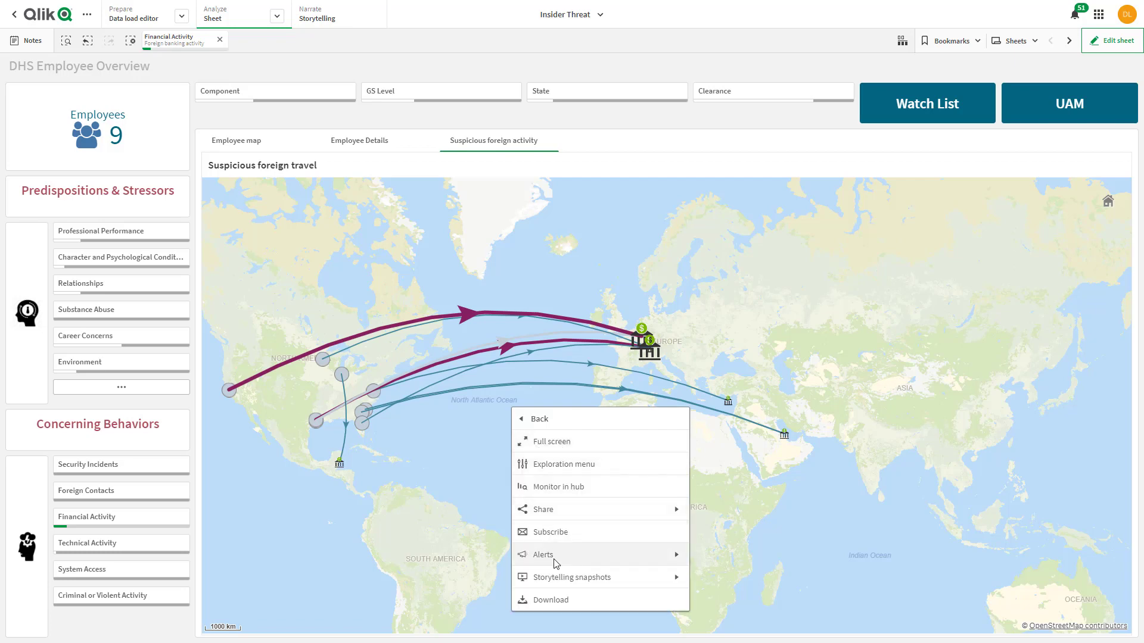
pyautogui.click(556, 564)
pyautogui.click(520, 444)
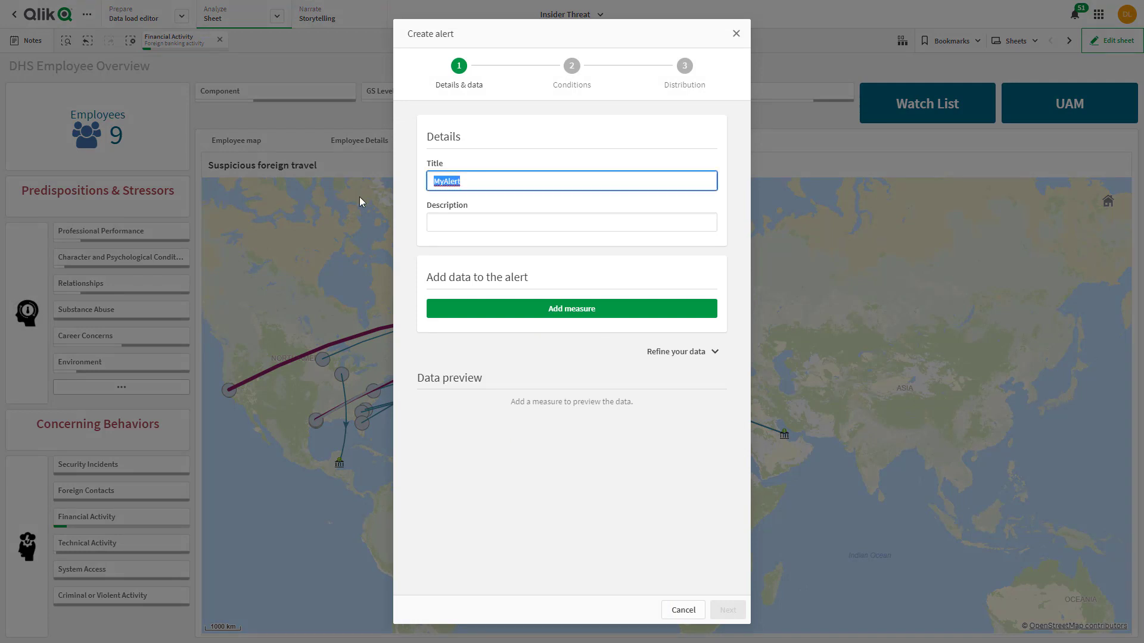
pyautogui.write('Foreg')
pyautogui.press('BackSpace')
pyautogui.write('ign banking activity')
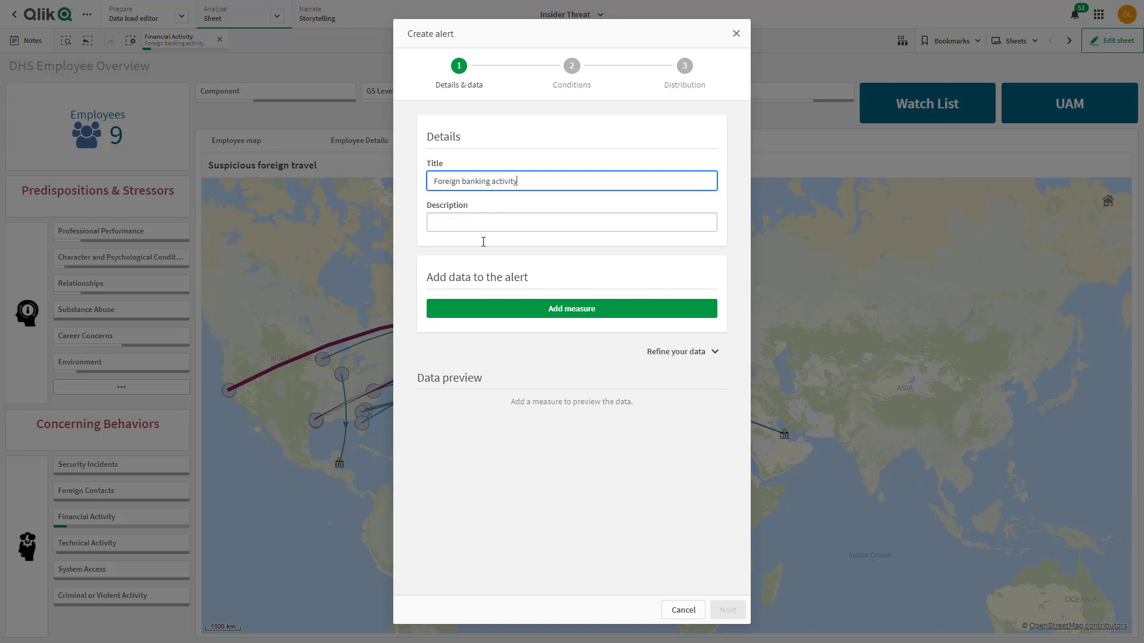
# Add the Last Transfer Amount ($) measure to the alert and split it by the Employee Name dimension, keeping the current app selections
pyautogui.click(494, 308)
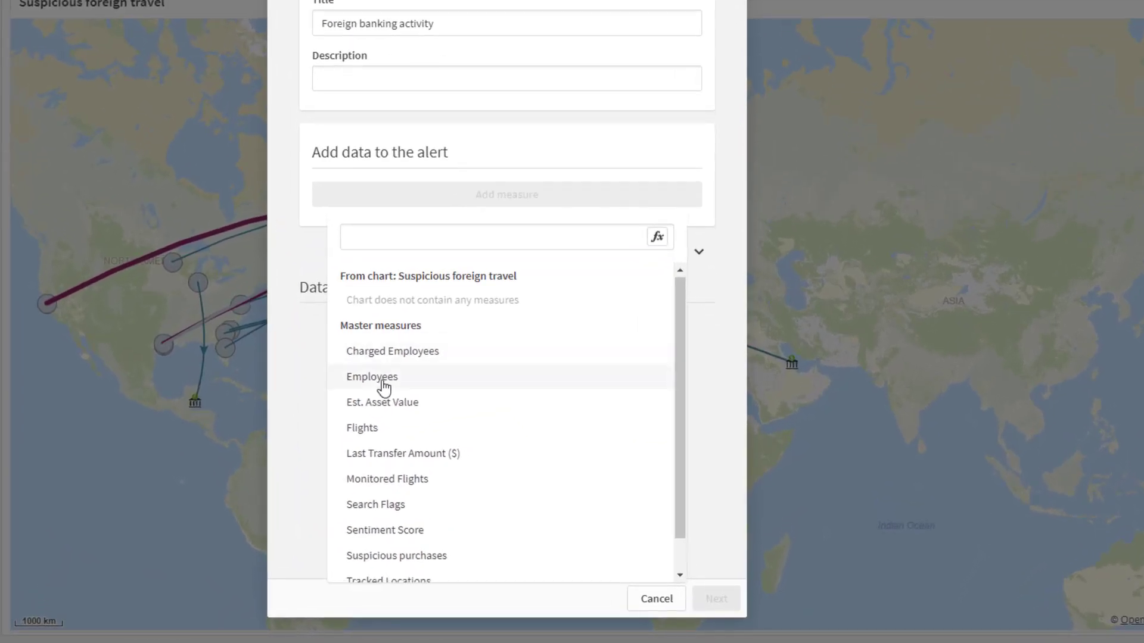
pyautogui.scroll(-1, 406, 400)
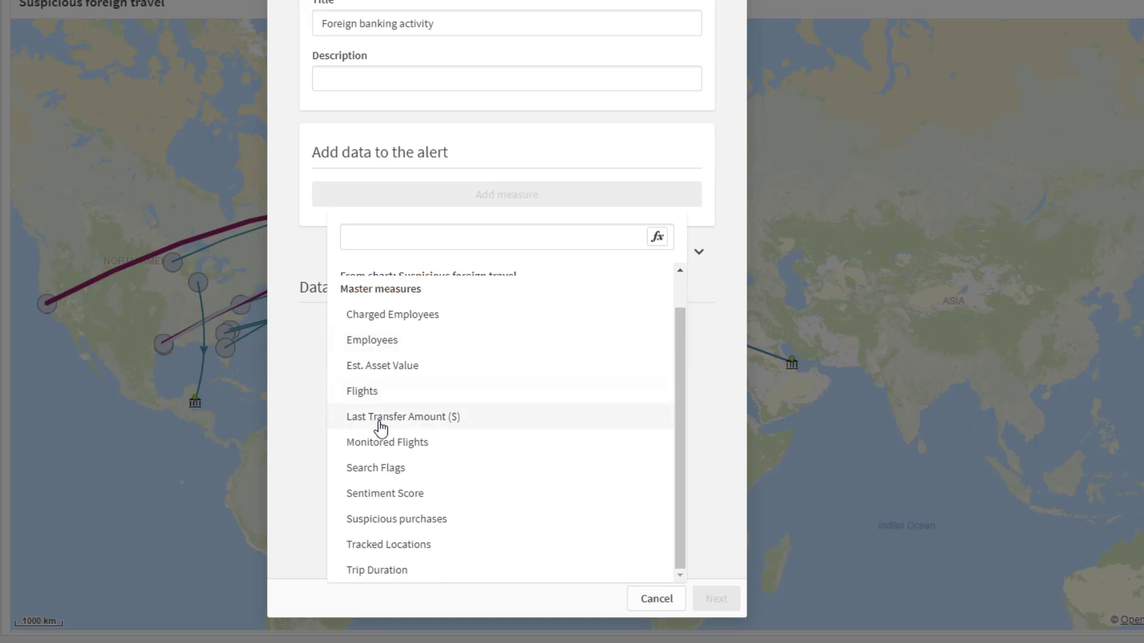
pyautogui.click(381, 417)
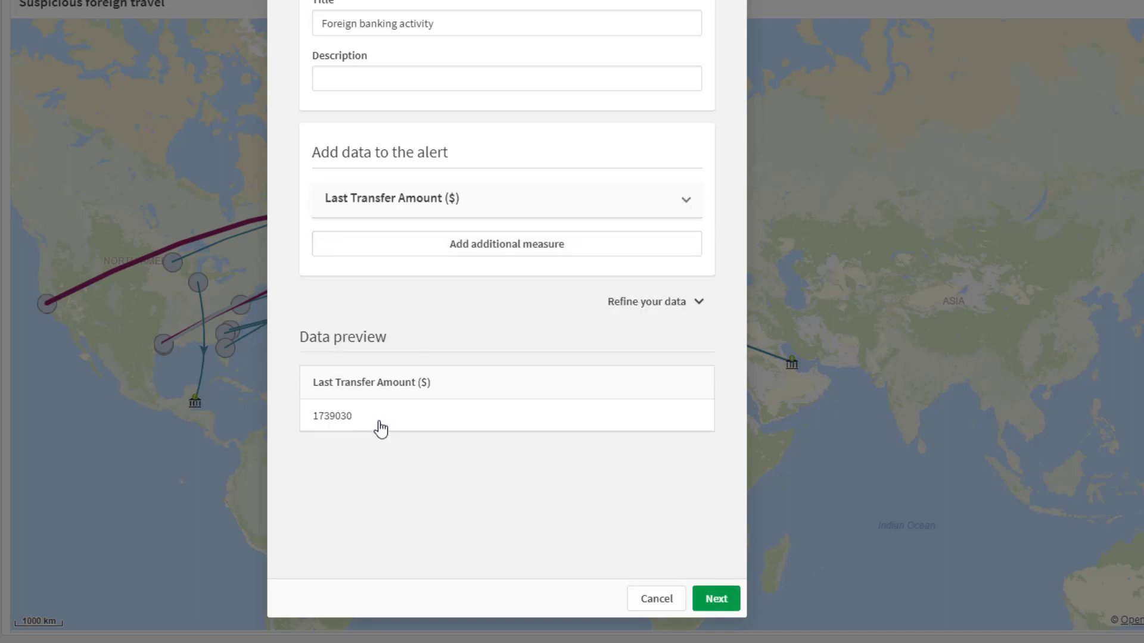
pyautogui.click(644, 308)
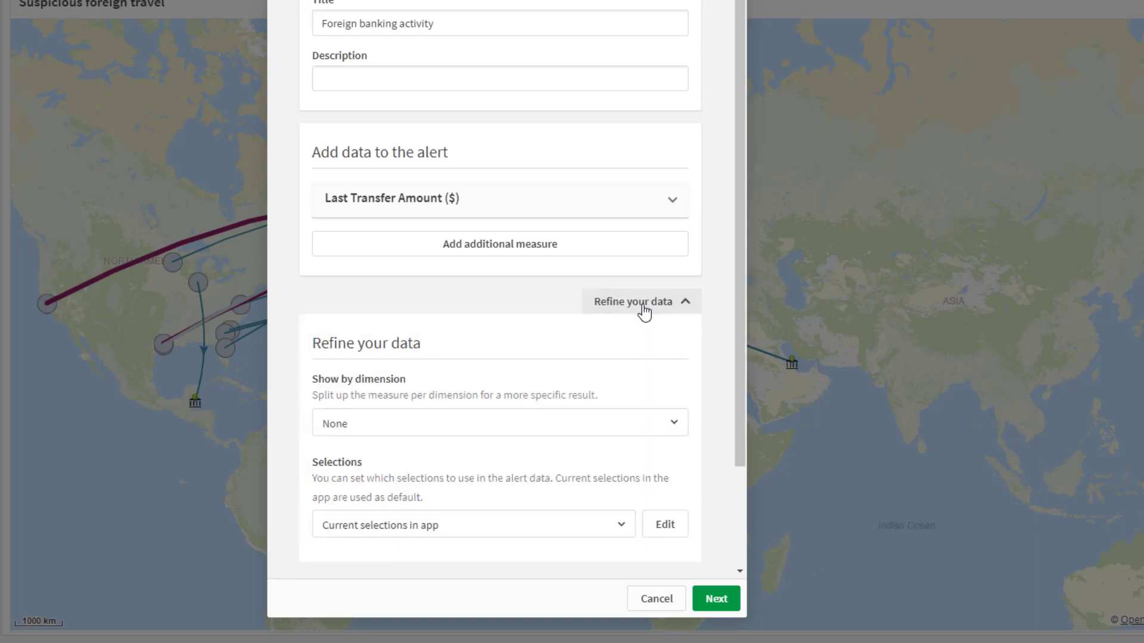
pyautogui.click(671, 430)
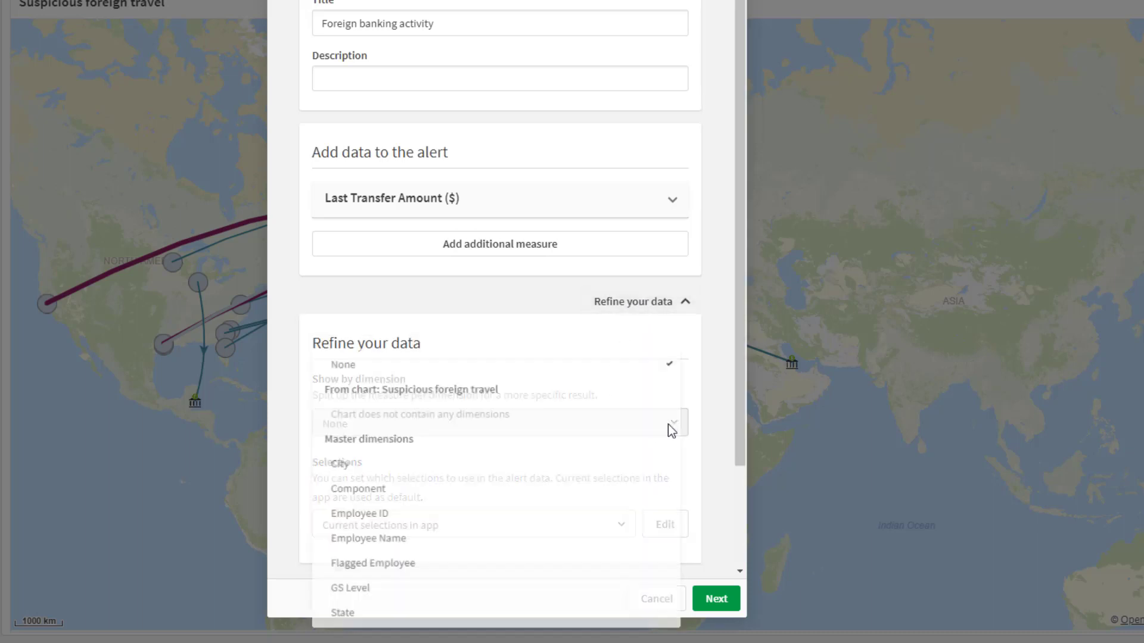
pyautogui.click(425, 547)
pyautogui.scroll(-5, 513, 483)
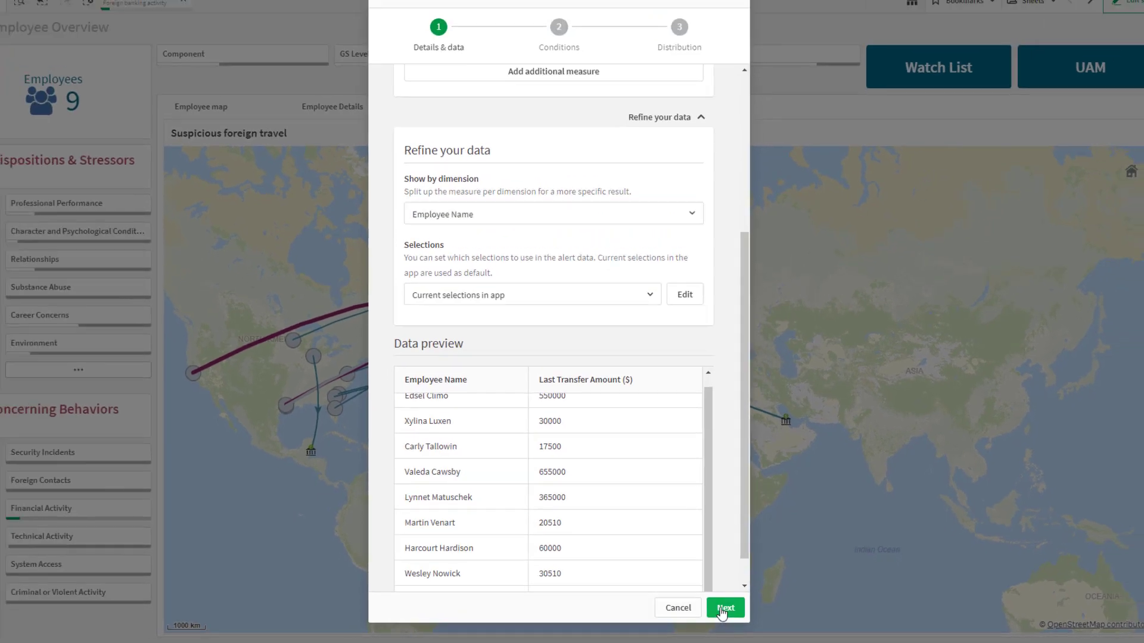
pyautogui.click(715, 599)
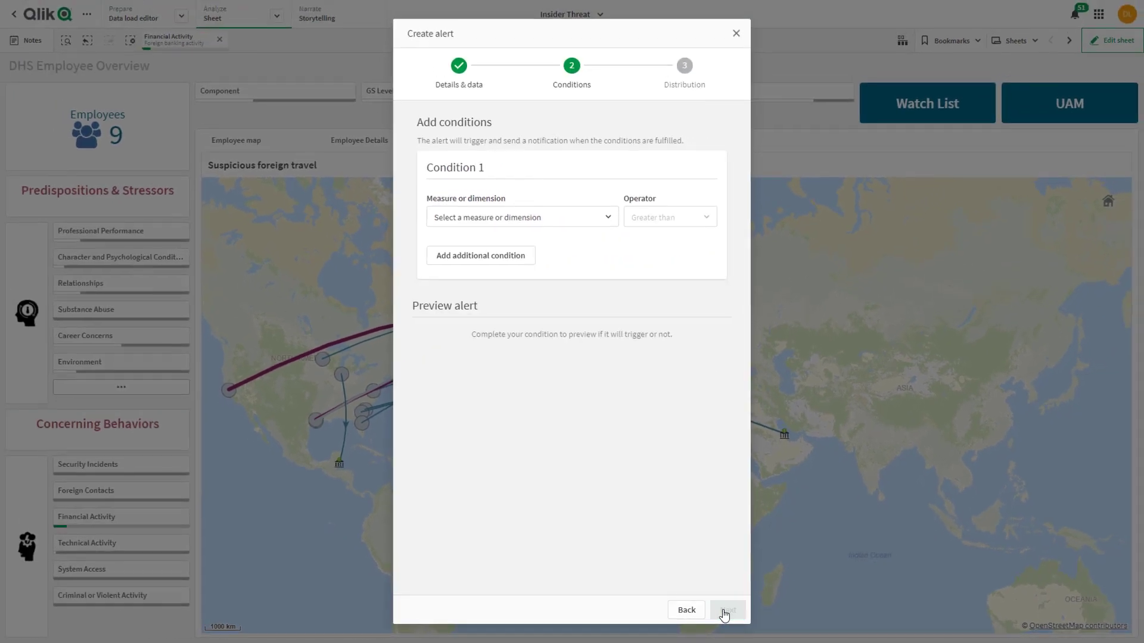
# Set the alert's only condition to Last Transfer Amount ($) greater than the value 50000
pyautogui.click(591, 218)
pyautogui.click(518, 276)
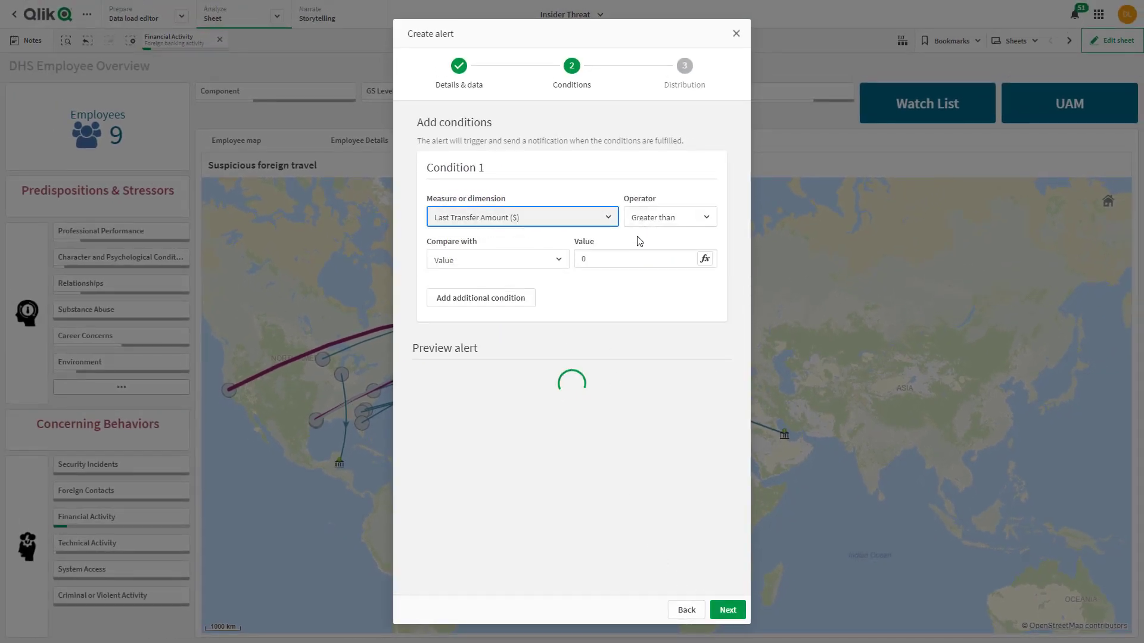
pyautogui.click(583, 258)
pyautogui.moveTo(583, 258); pyautogui.dragTo(569, 260)
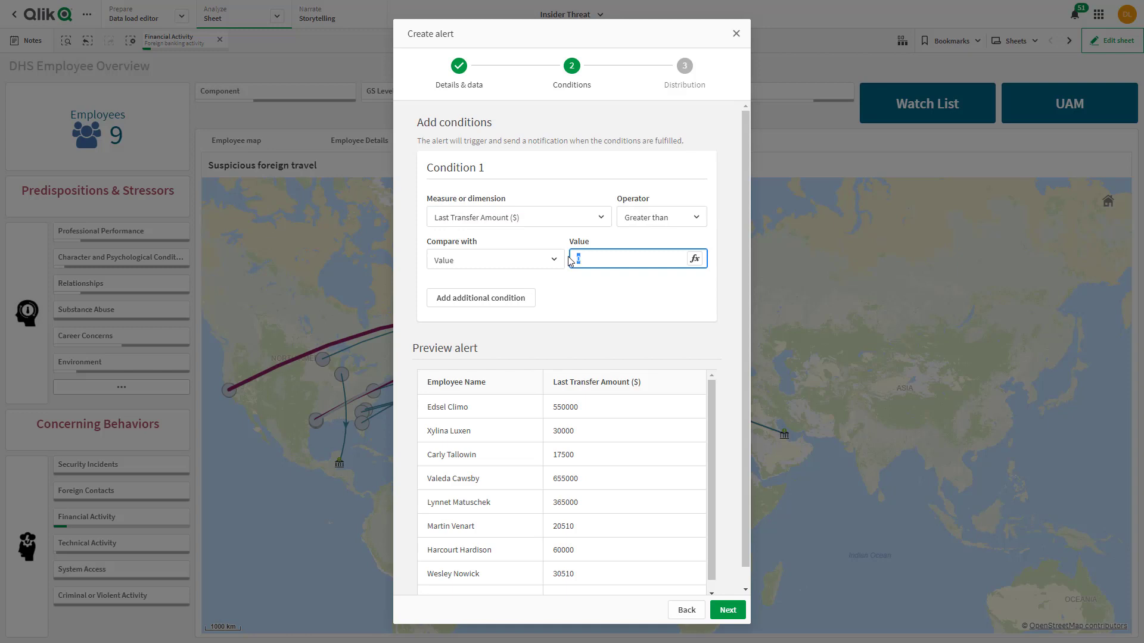
pyautogui.write('50000')
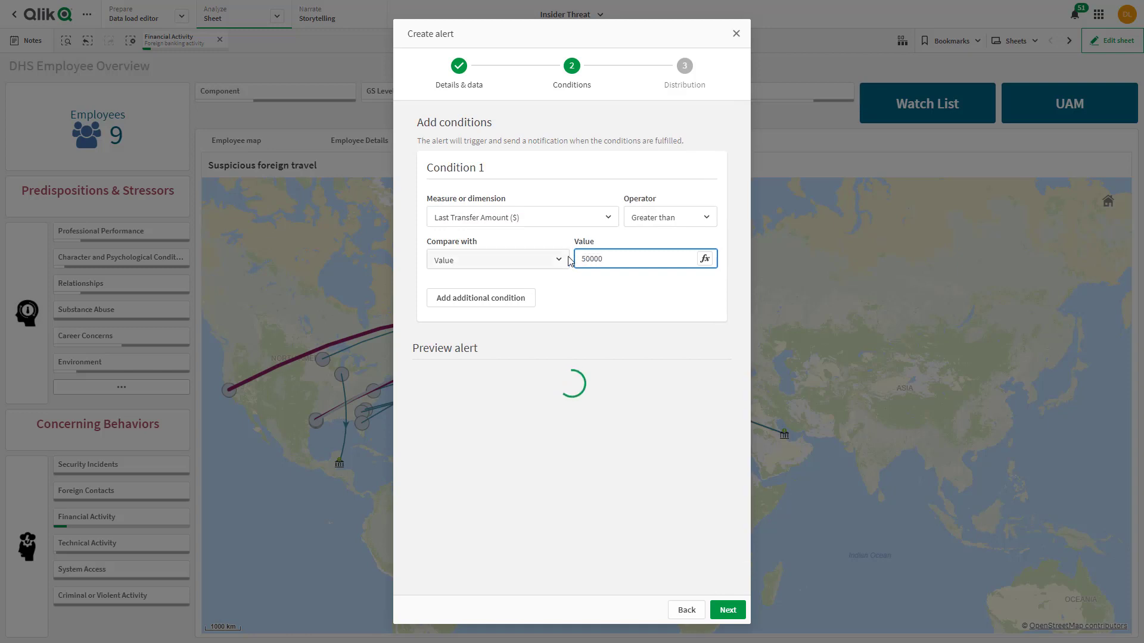
pyautogui.click(497, 298)
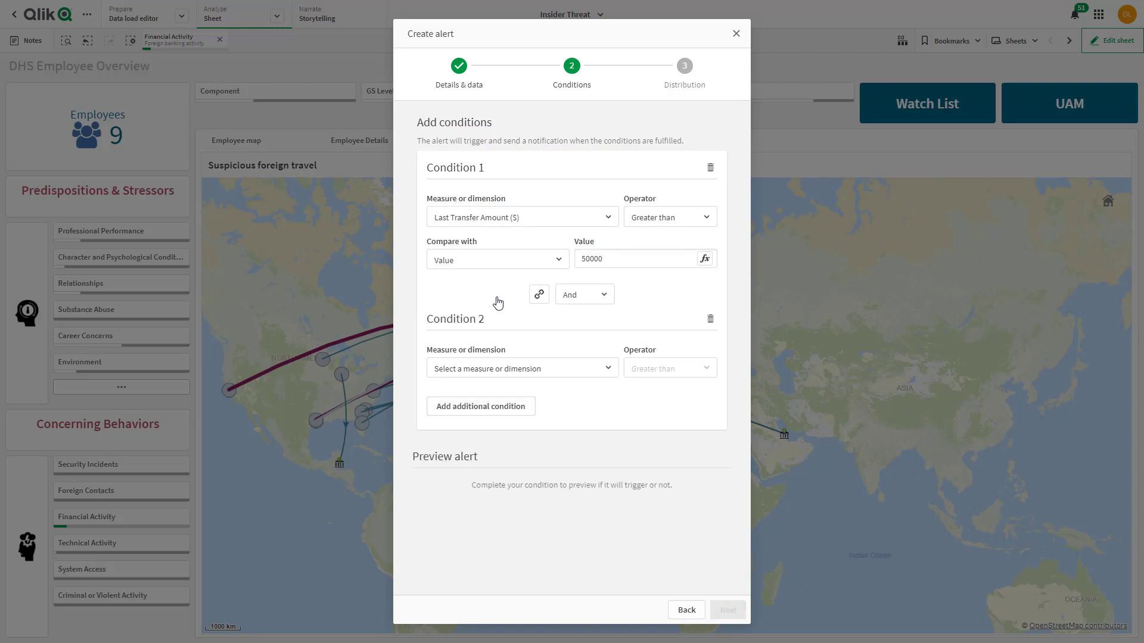
pyautogui.click(711, 320)
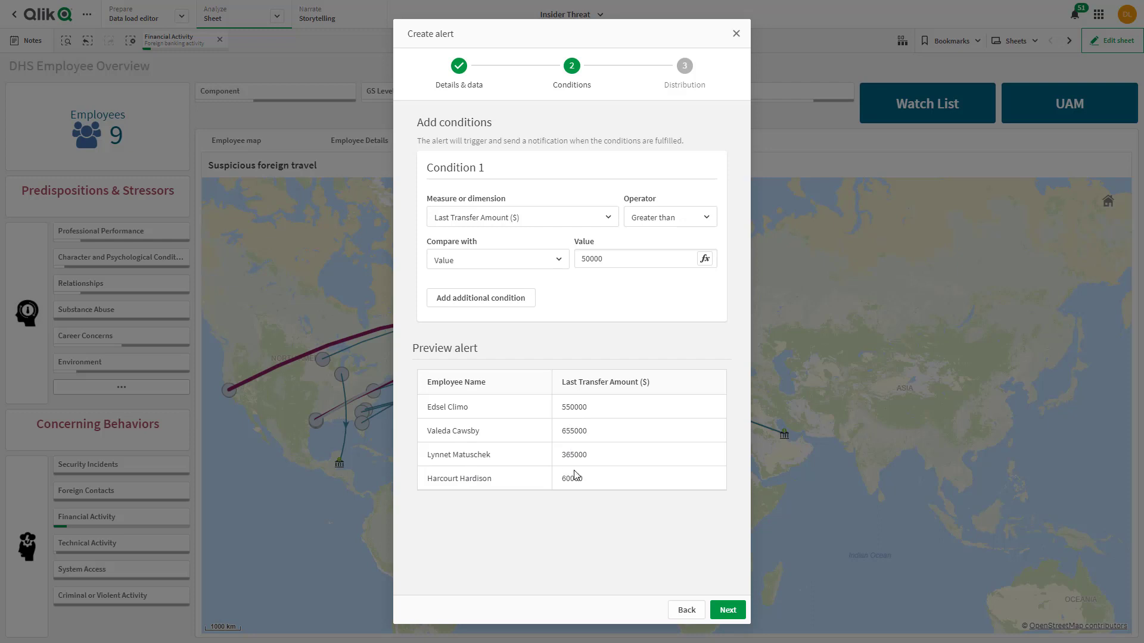
pyautogui.click(728, 610)
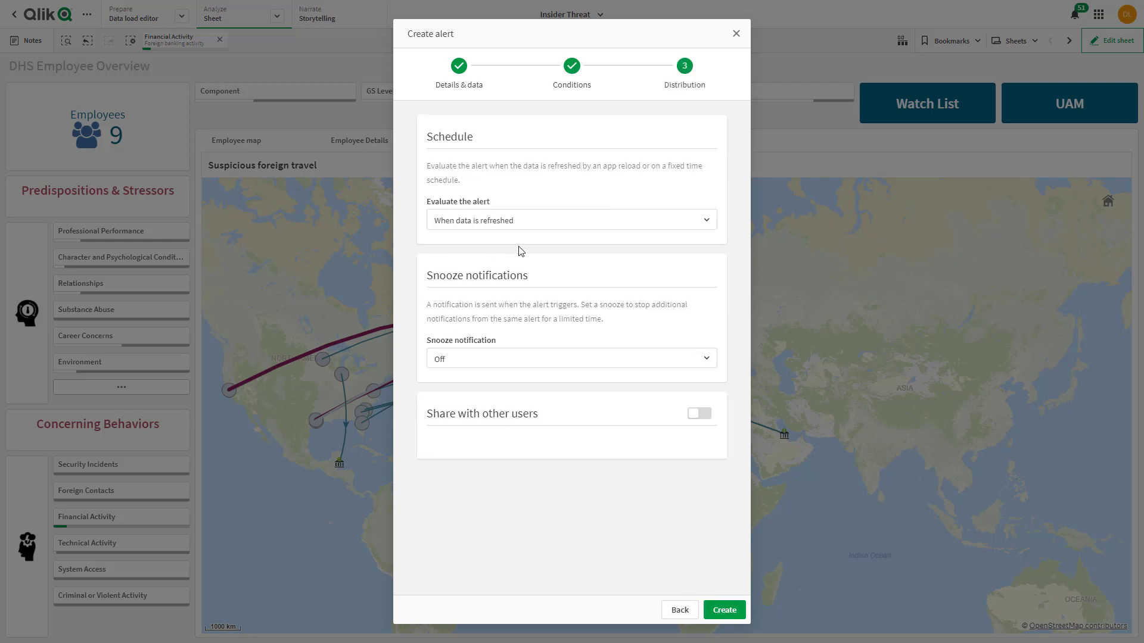
# Create the alert with evaluation when data is refreshed, snooze off and sharing with other users disabled
pyautogui.click(705, 223)
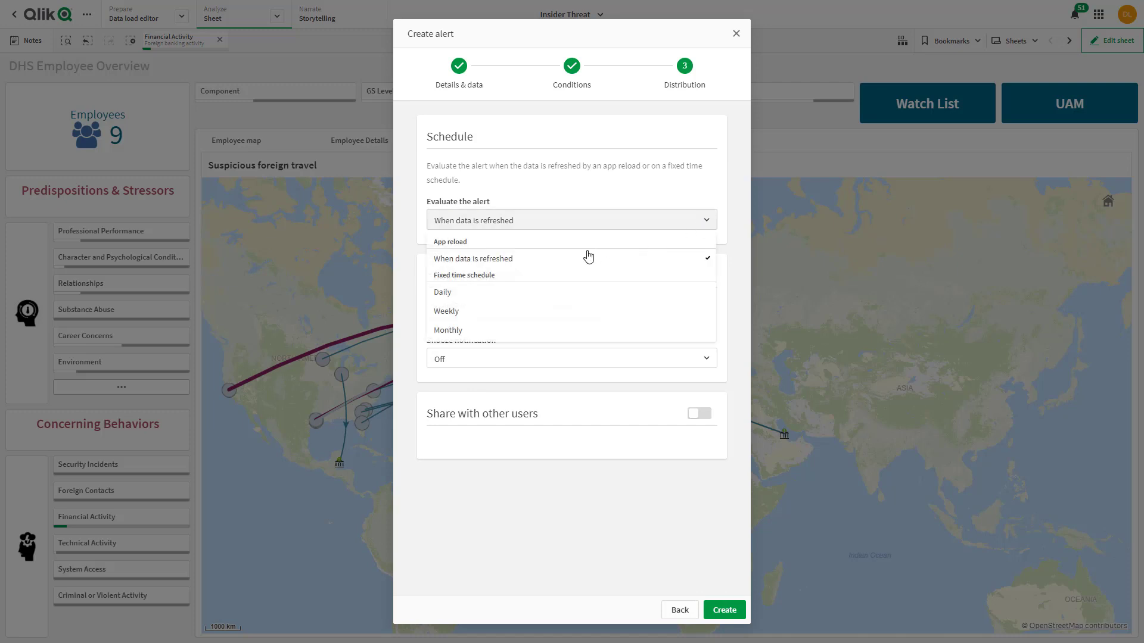
pyautogui.click(455, 394)
pyautogui.click(453, 359)
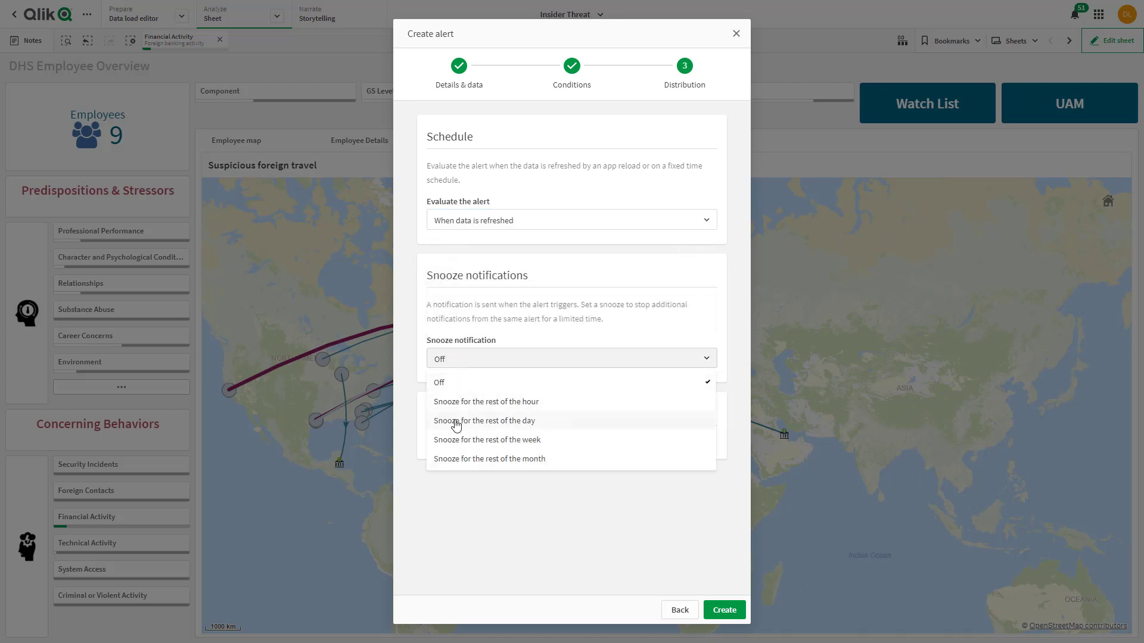
pyautogui.click(415, 511)
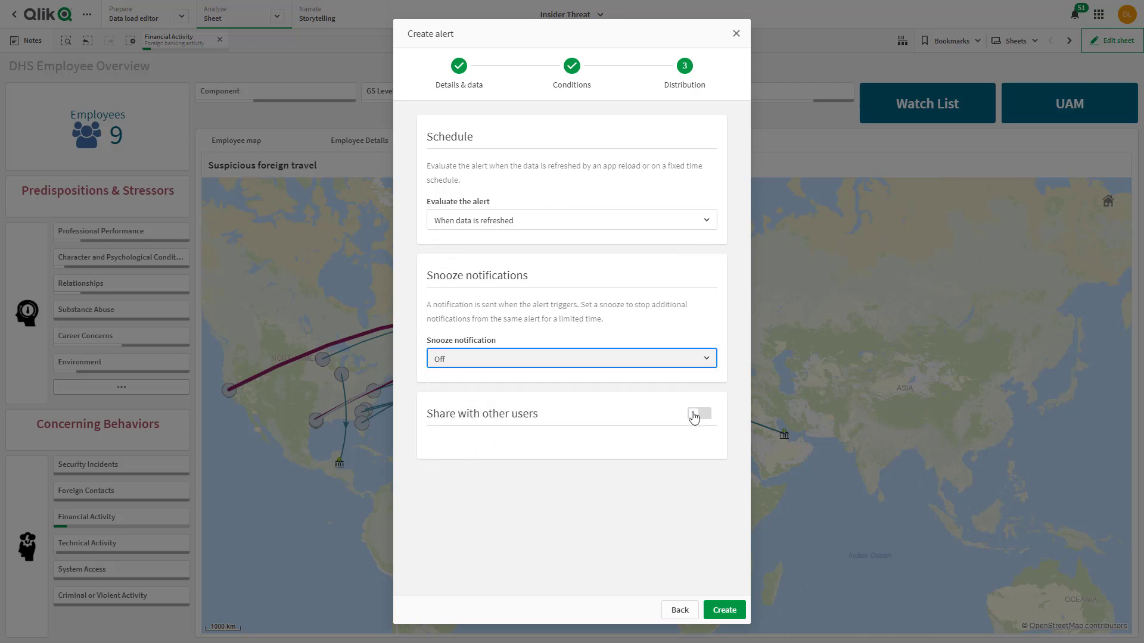
pyautogui.click(700, 415)
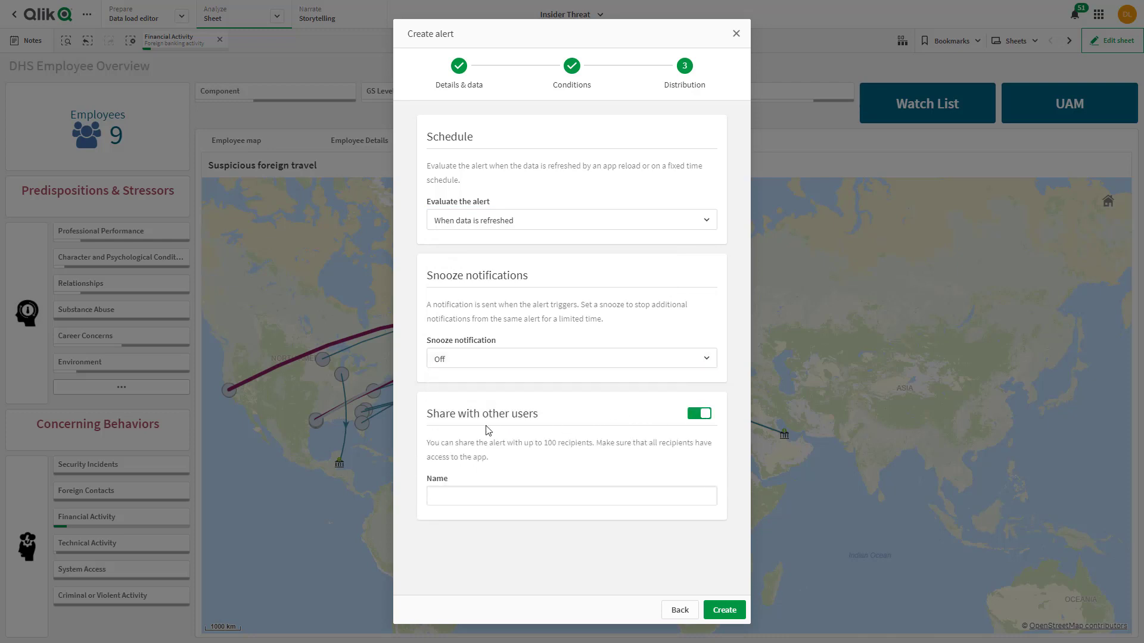
pyautogui.click(693, 415)
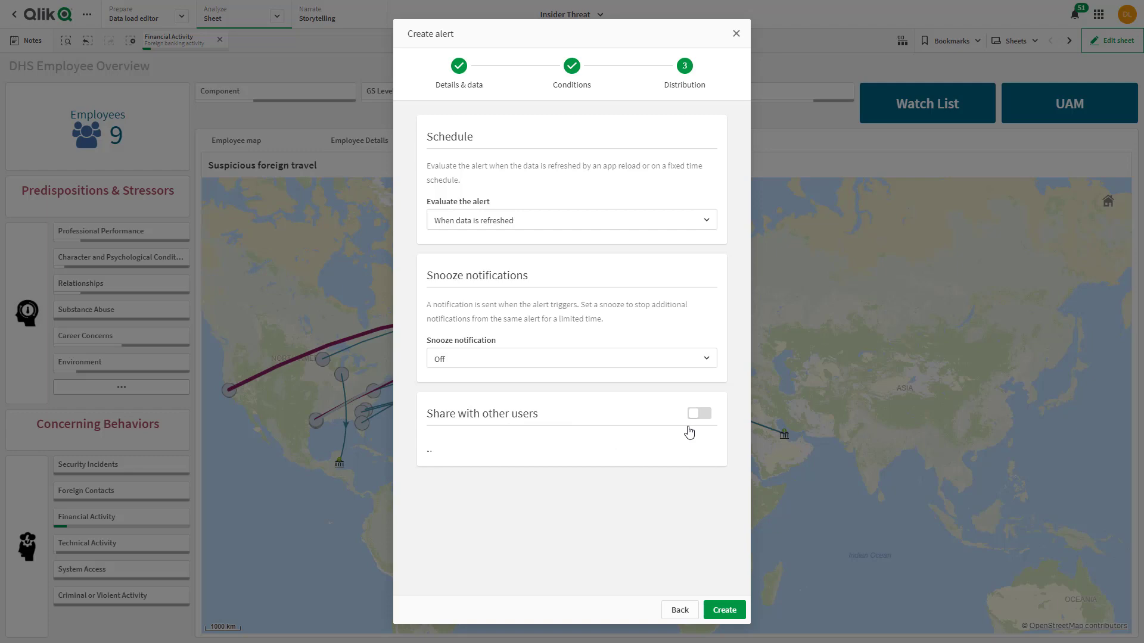
pyautogui.click(722, 614)
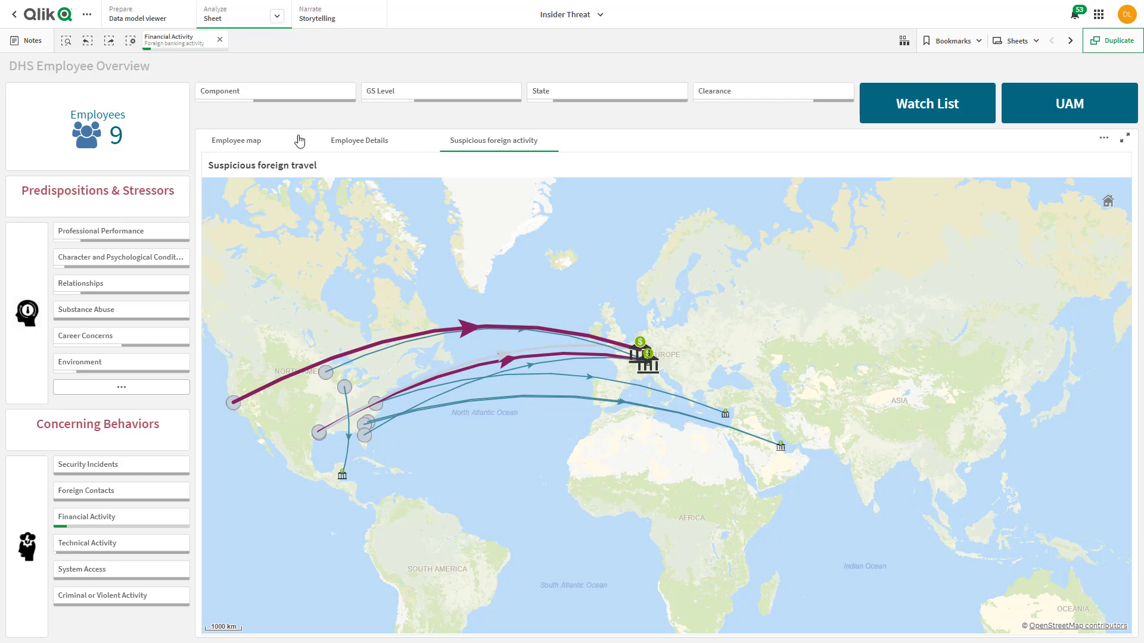
# Clear the Financial Activity filter and use smart search for "Communicating tn" to select State TN with Communicating extremist views
pyautogui.click(220, 41)
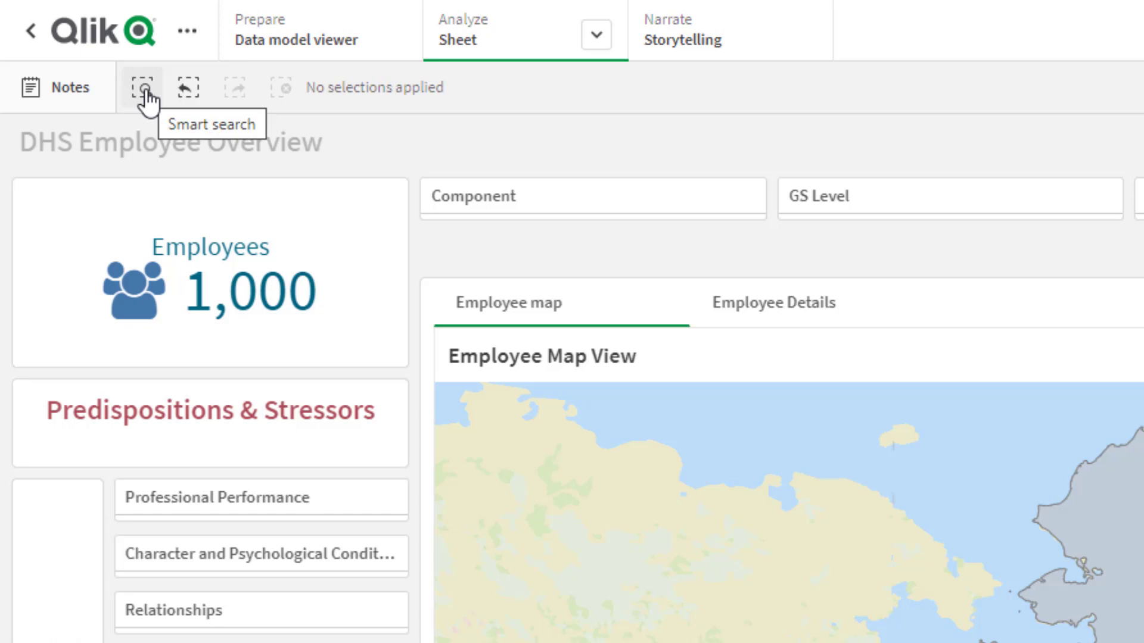
pyautogui.click(145, 91)
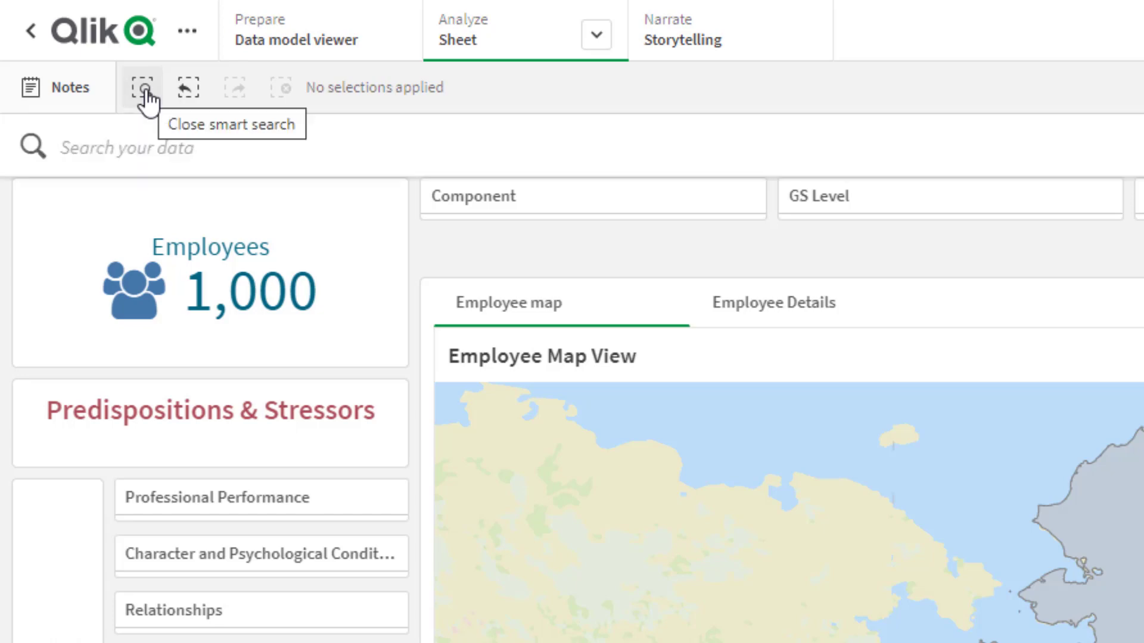
pyautogui.write('co')
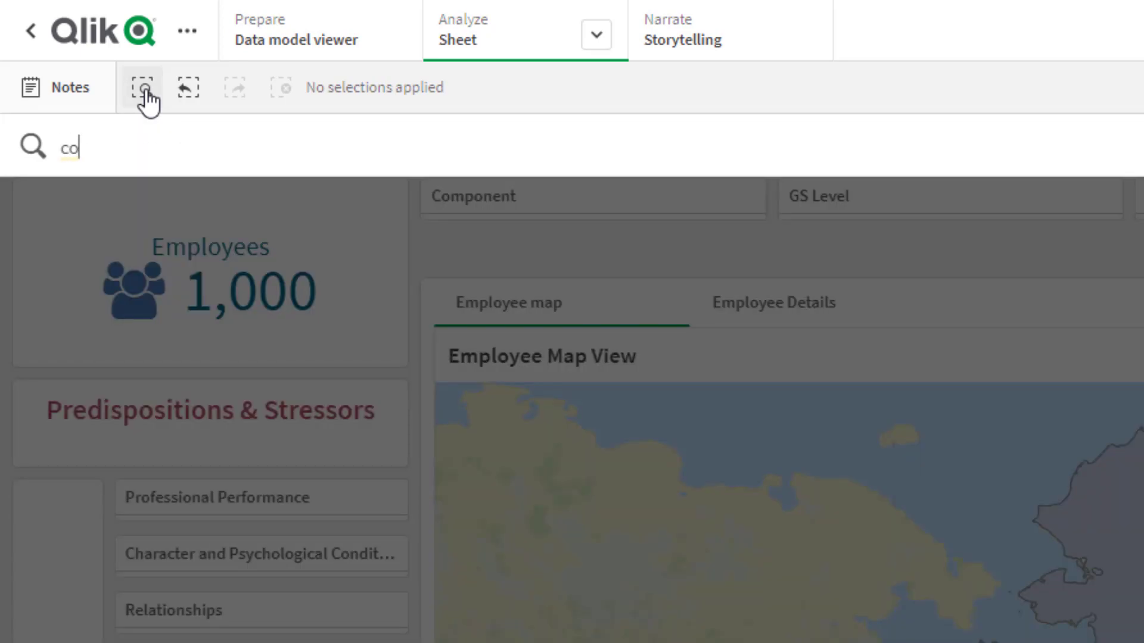
pyautogui.write('mmuni')
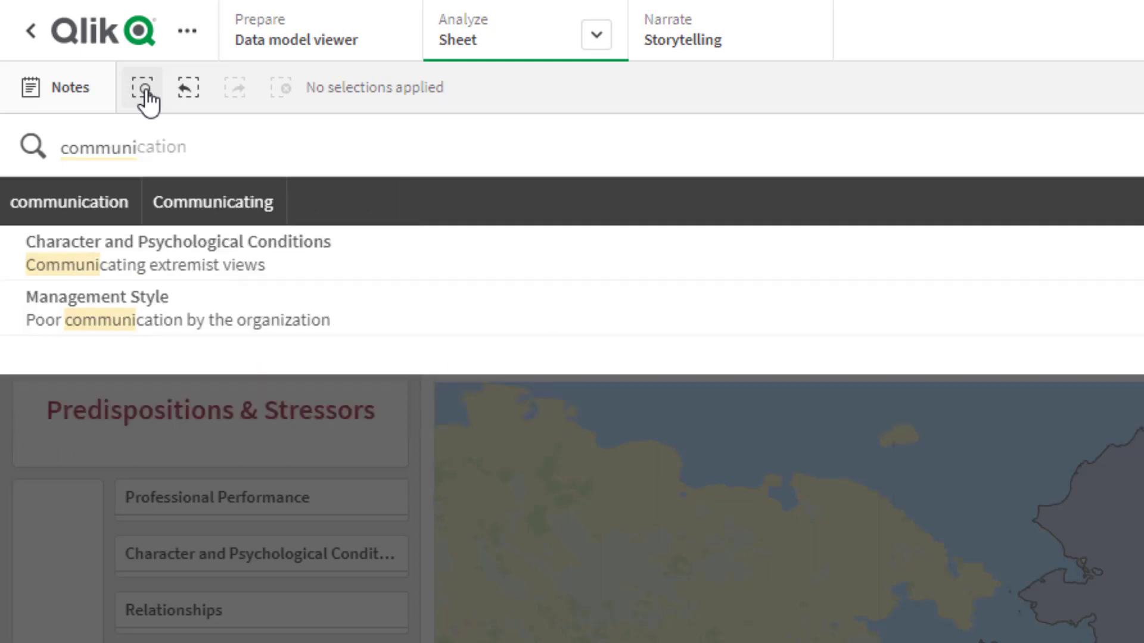
pyautogui.click(228, 202)
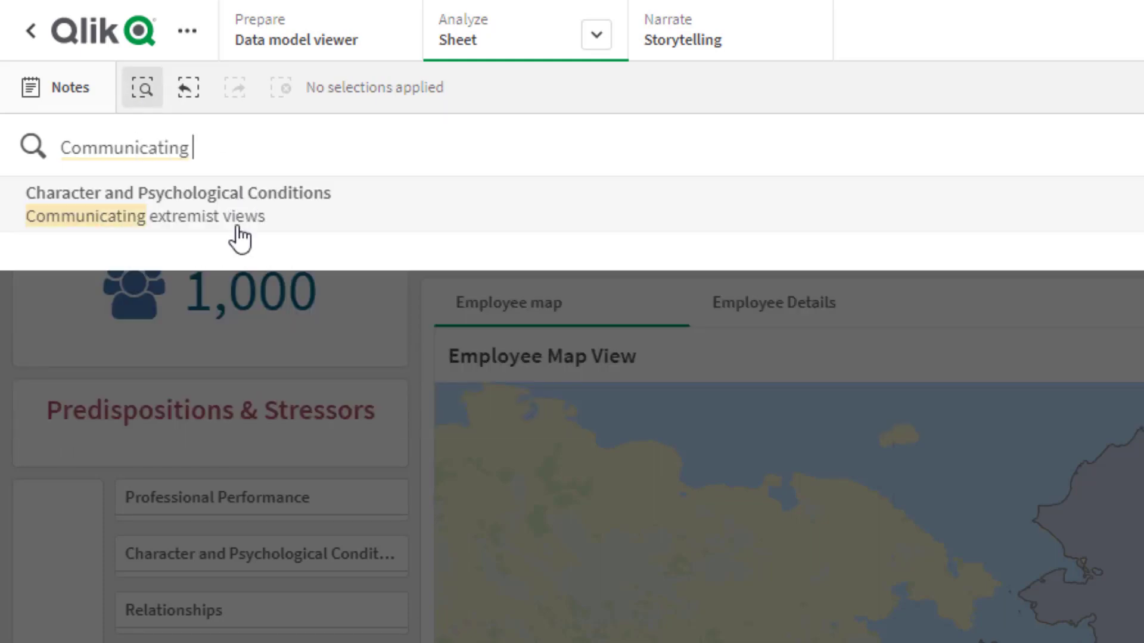
pyautogui.write('tn')
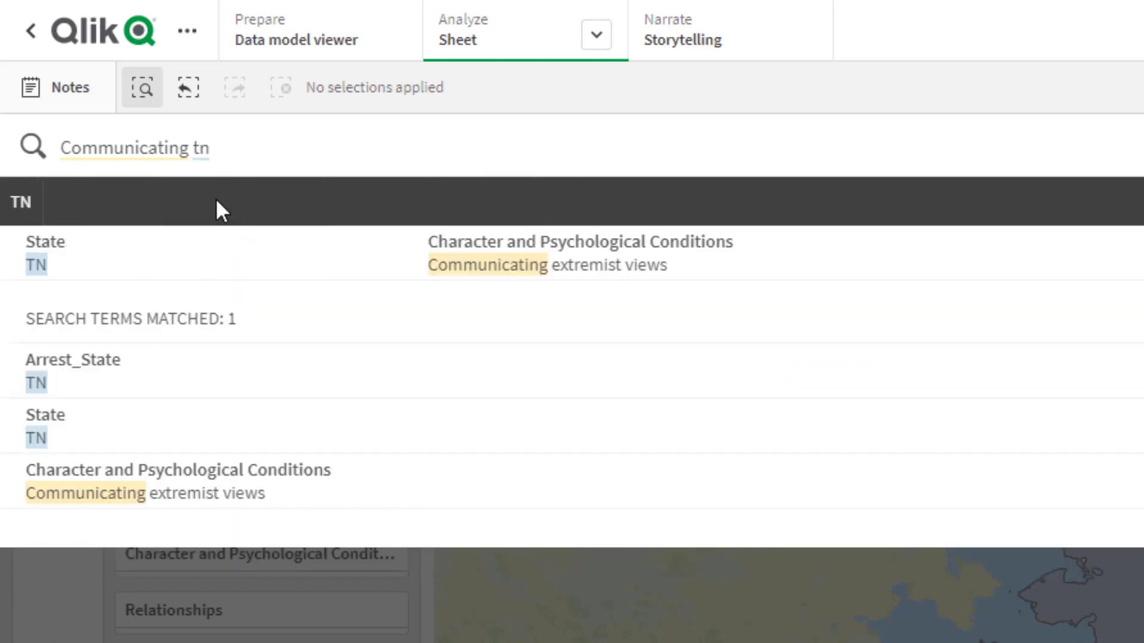
pyautogui.click(196, 265)
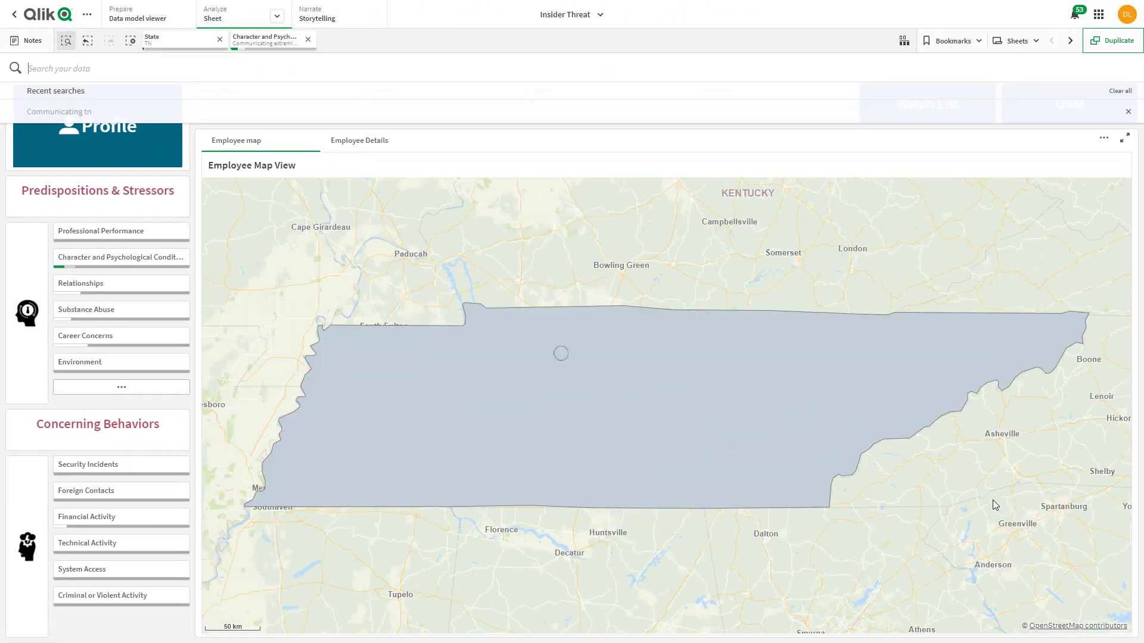
# Show the Employee Details table and add AR to the State selection alongside TN
pyautogui.click(425, 129)
pyautogui.click(382, 142)
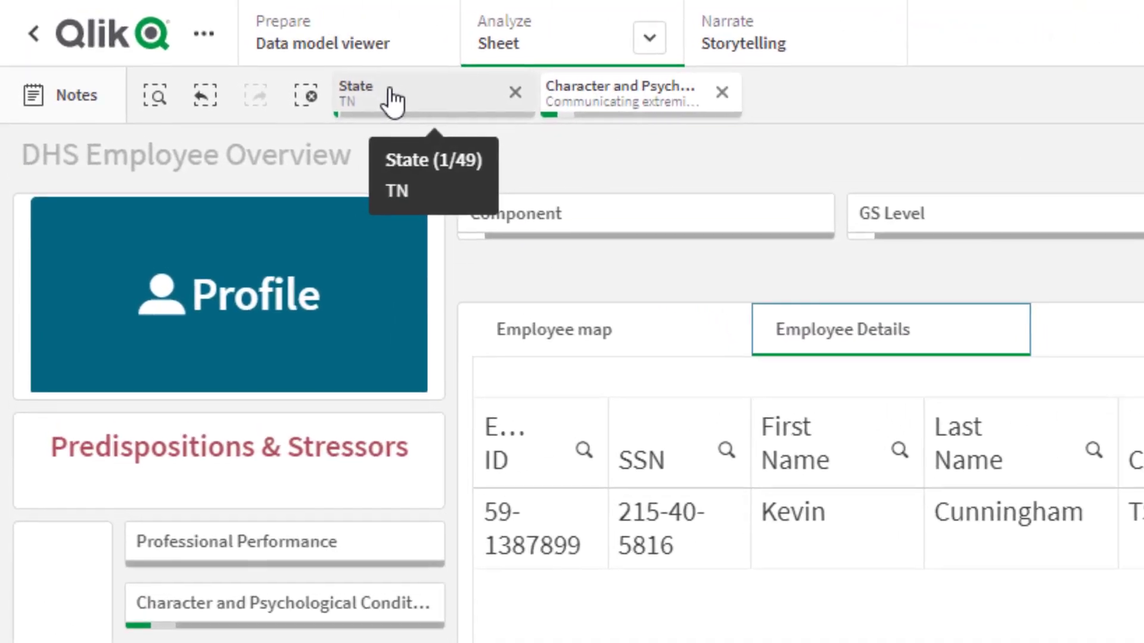
pyautogui.click(390, 99)
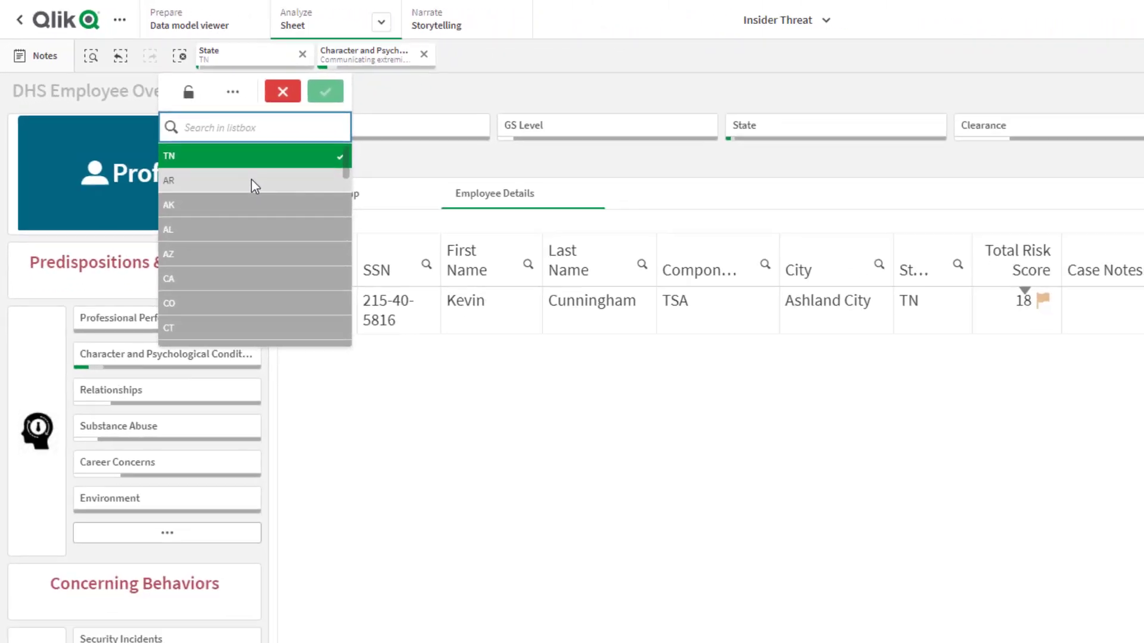
pyautogui.click(251, 179)
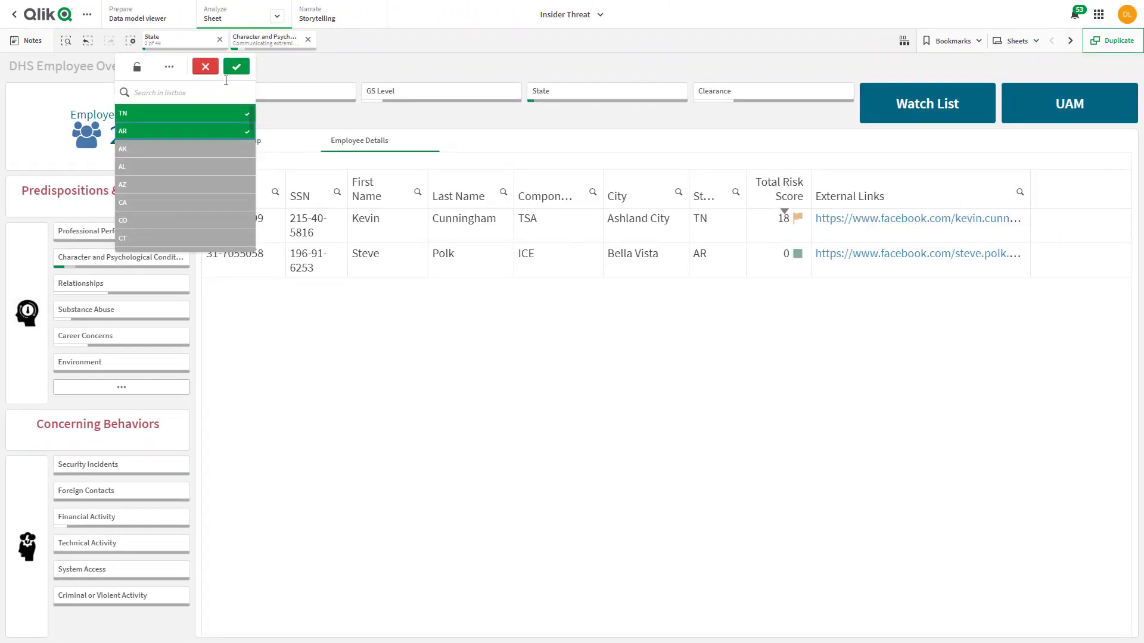
pyautogui.click(242, 70)
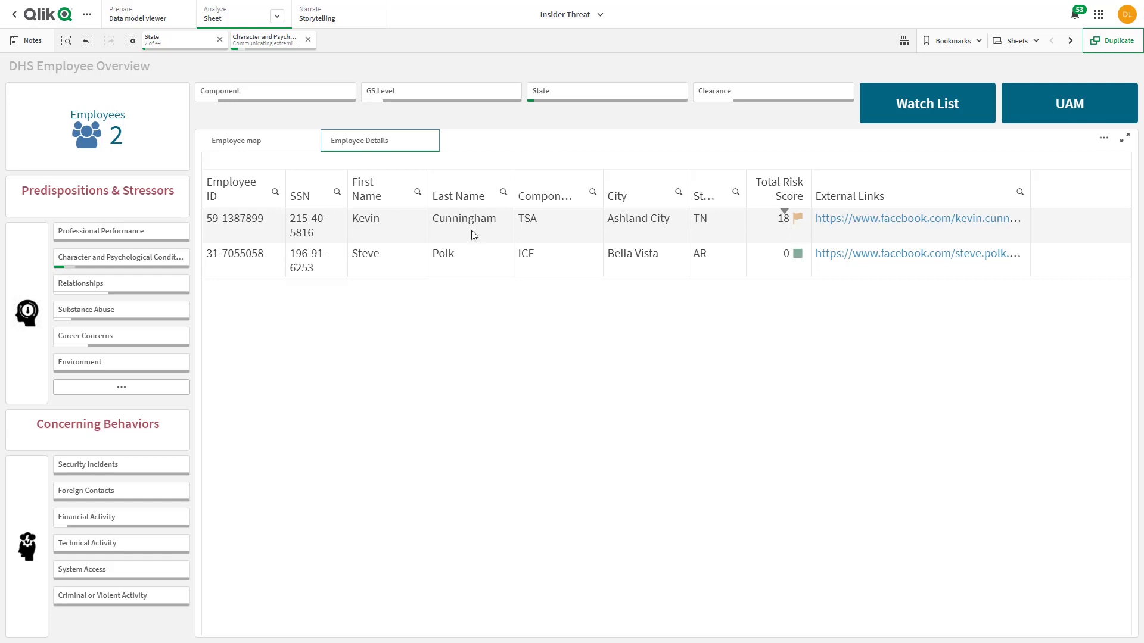
# Filter to the Tennessee employee's ID and review the keywords searched in Search Details on the User Activity Monitoring sheet
pyautogui.click(241, 224)
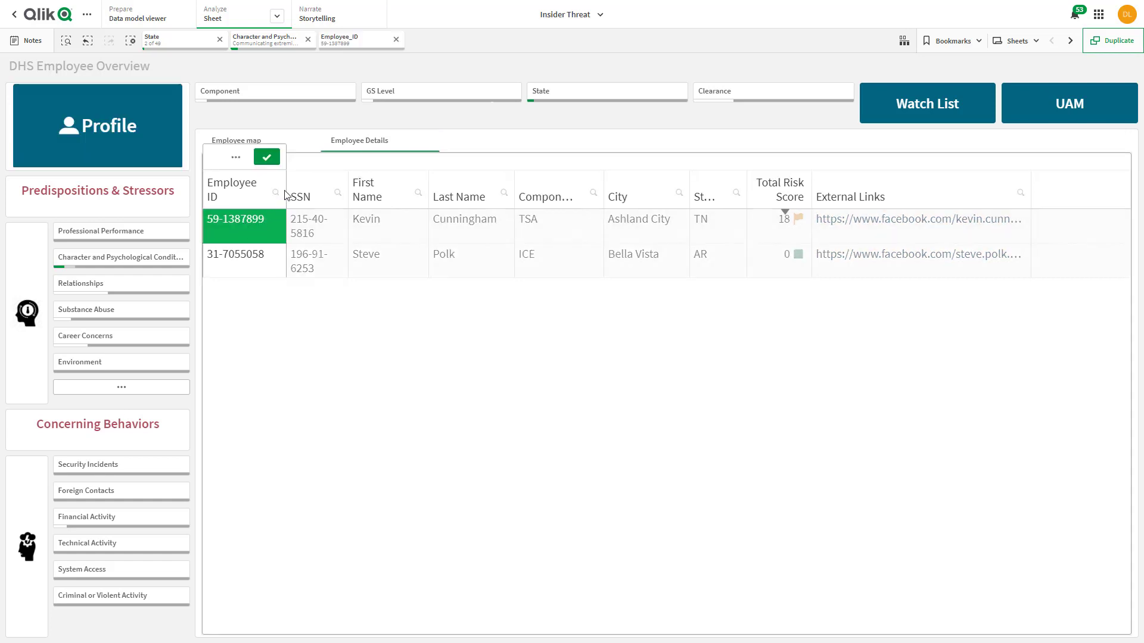
pyautogui.click(269, 156)
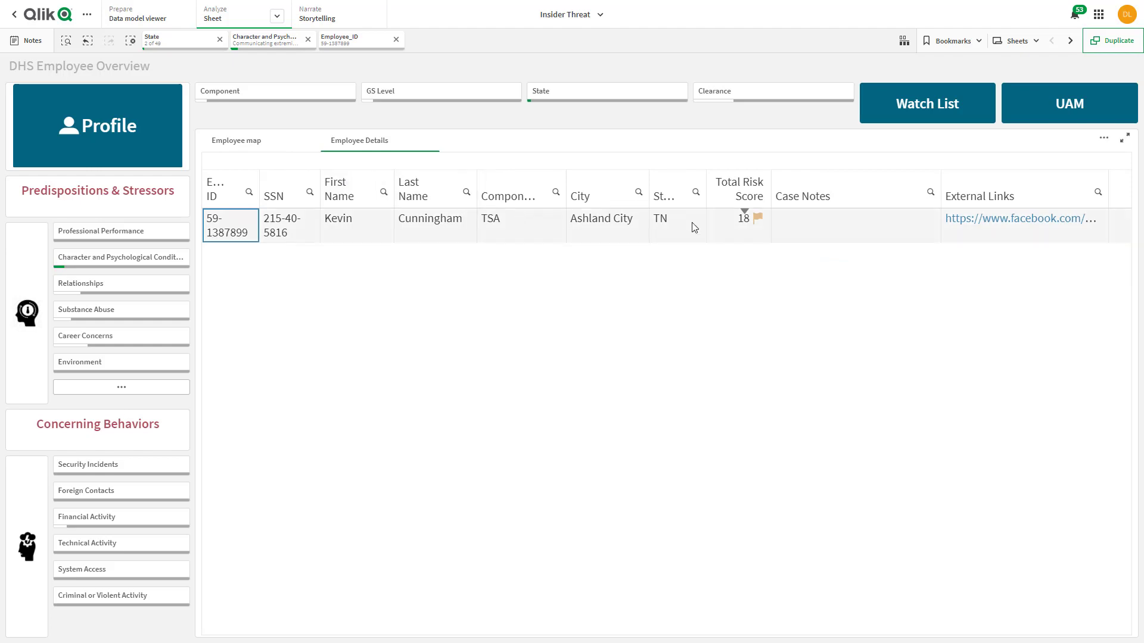
pyautogui.click(1053, 118)
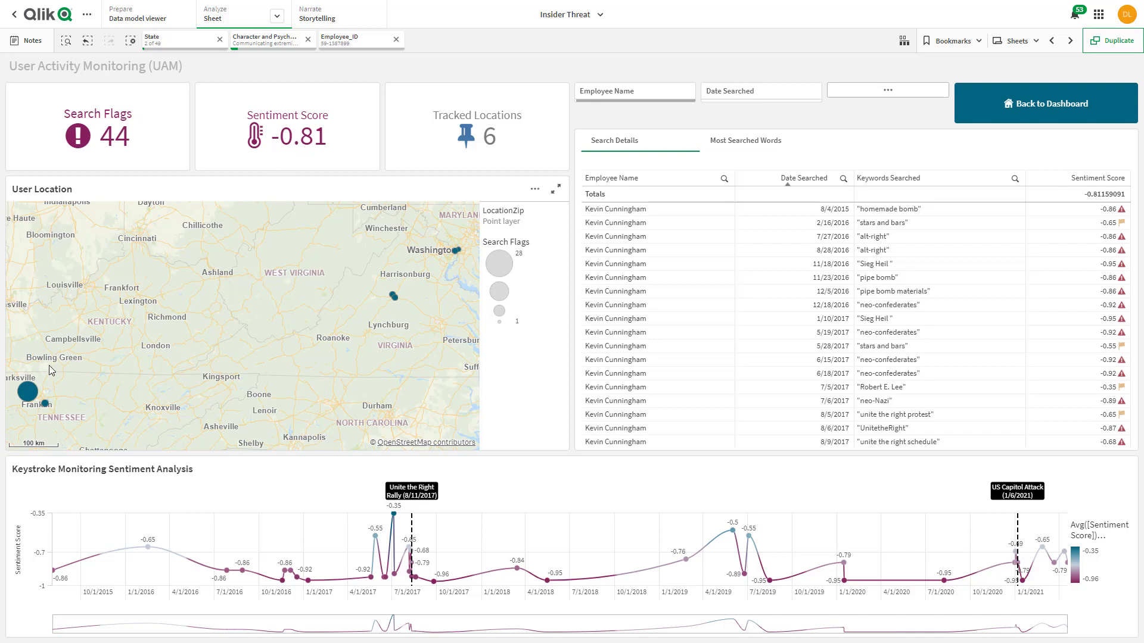
pyautogui.moveTo(30, 394)
pyautogui.scroll(-3, 826, 233)
pyautogui.scroll(-6, 826, 233)
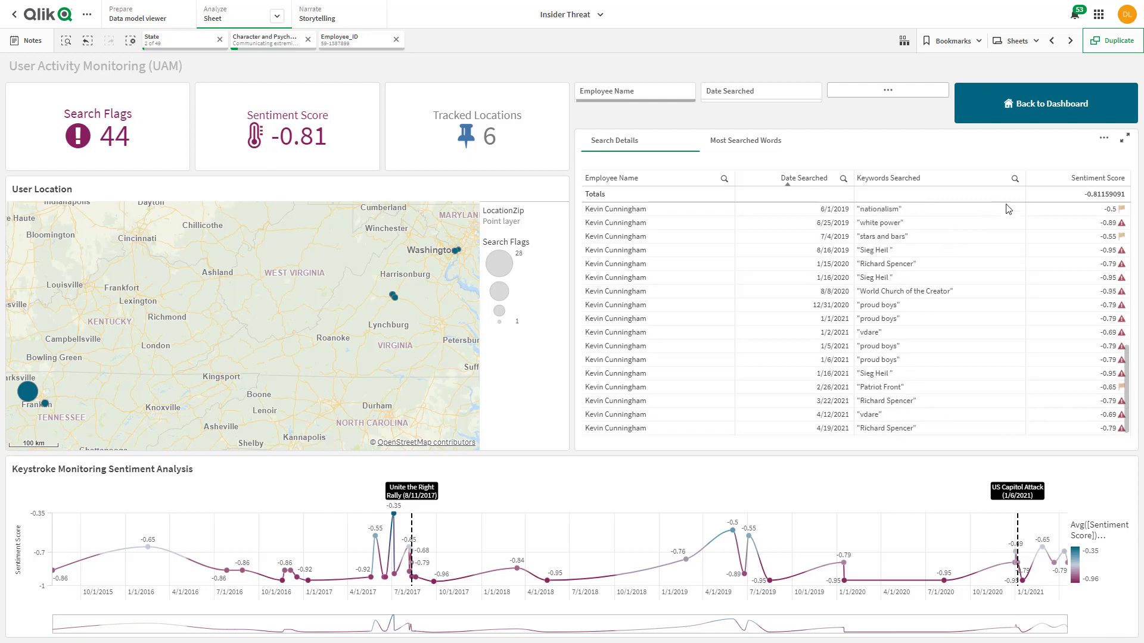
pyautogui.scroll(6, 1109, 280)
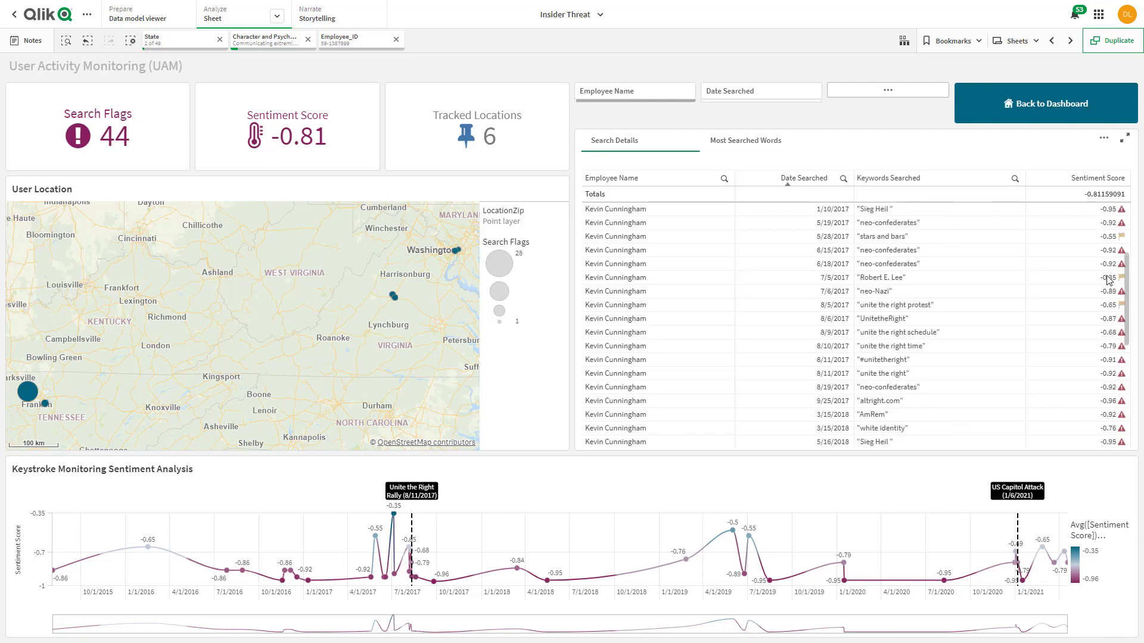
# Display the Most Searched Words cloud and examine which of the employee's search terms are most frequent
pyautogui.click(739, 147)
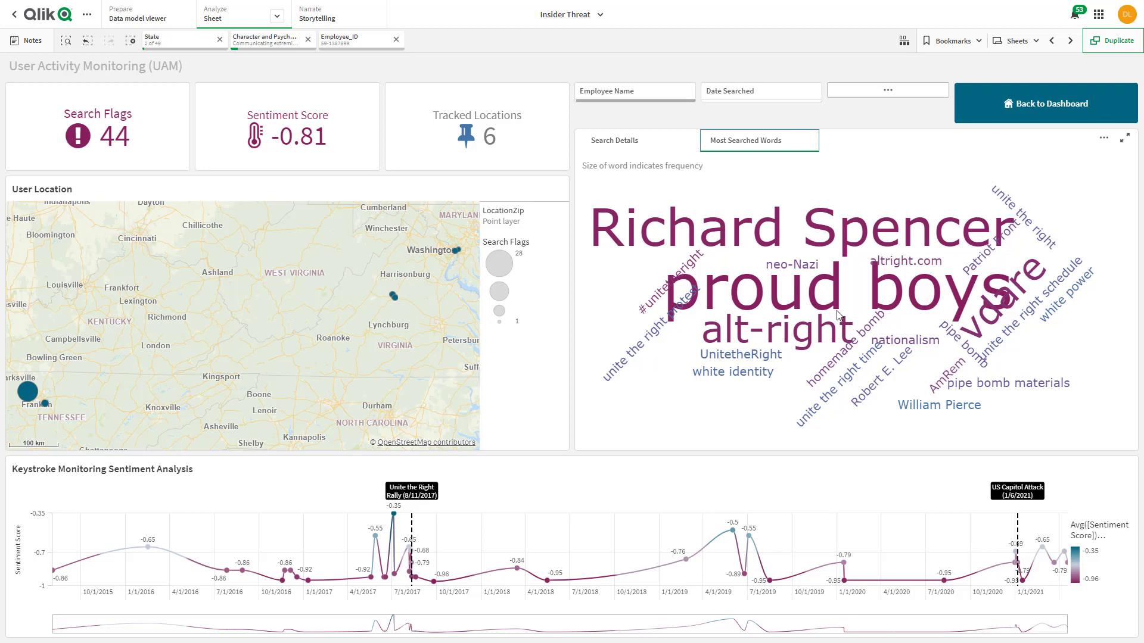
pyautogui.moveTo(838, 316)
# Enlarge the Keystroke Monitoring Sentiment Analysis chart and filter Date Searched from 12/22/2020 to before 1/10/2021, around the US Capitol Attack
pyautogui.click(1125, 473)
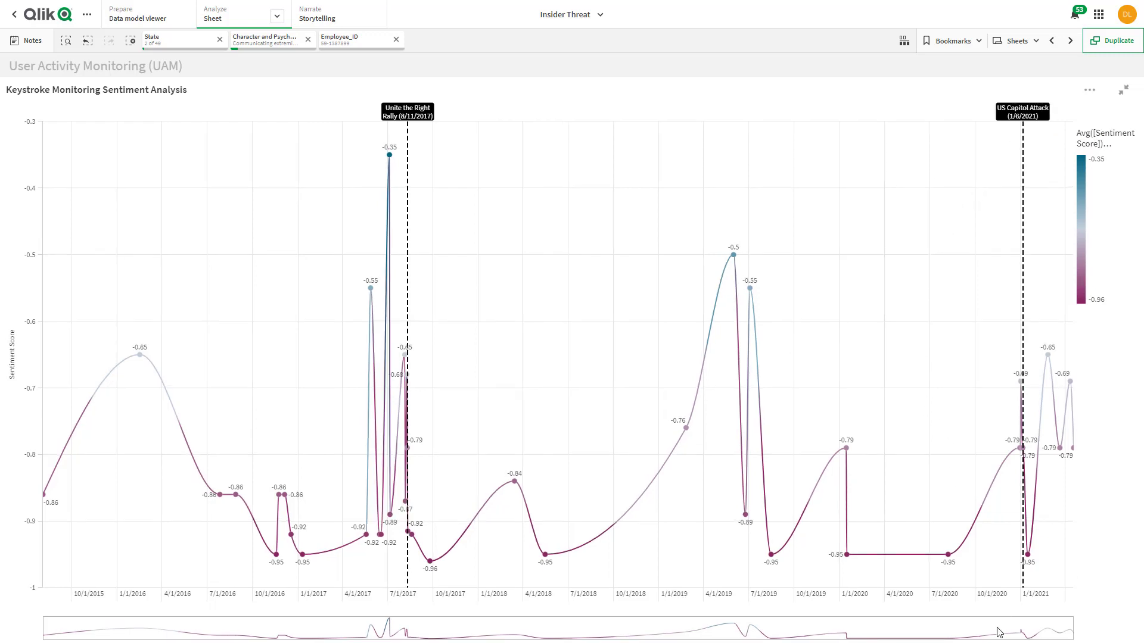
pyautogui.scroll(3, 1004, 599)
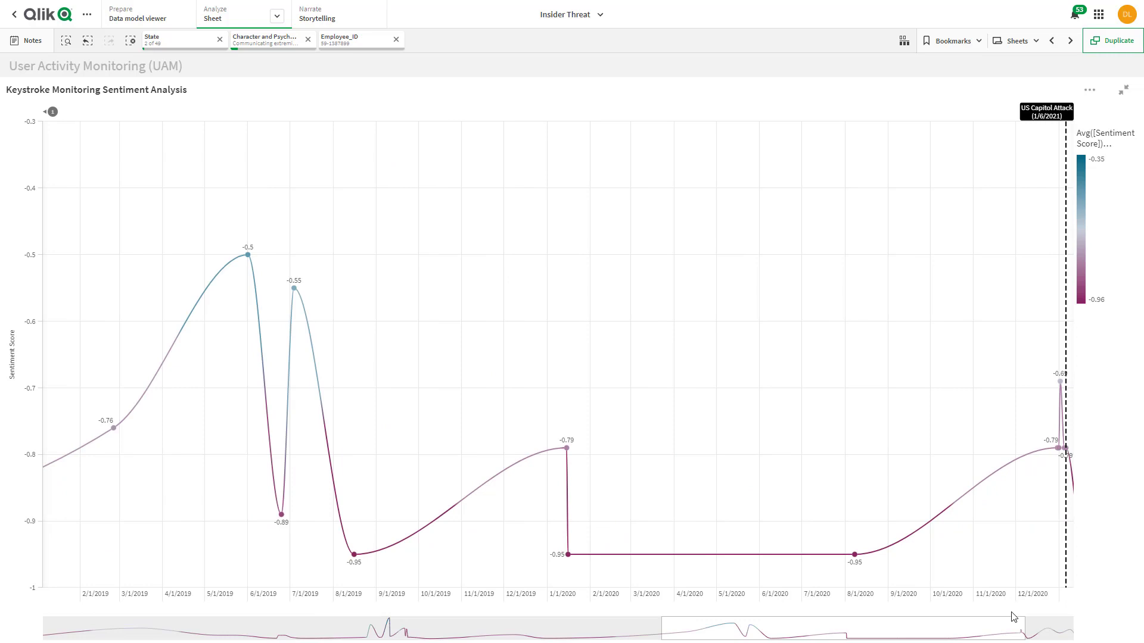
pyautogui.scroll(3, 975, 581)
pyautogui.click(1029, 639)
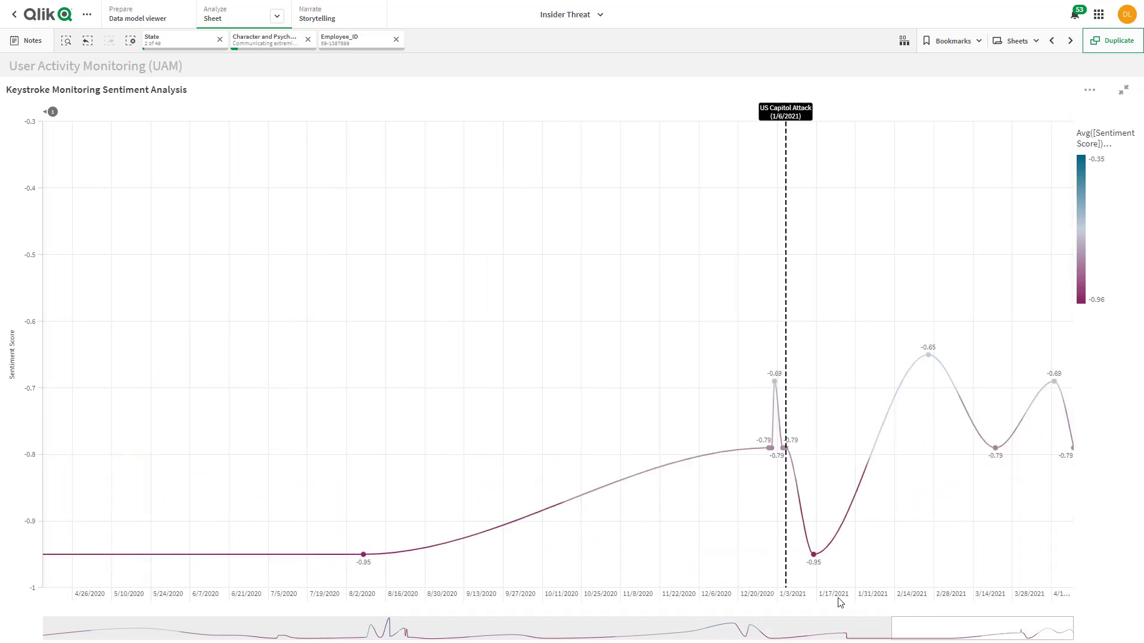
pyautogui.moveTo(745, 603); pyautogui.dragTo(799, 603)
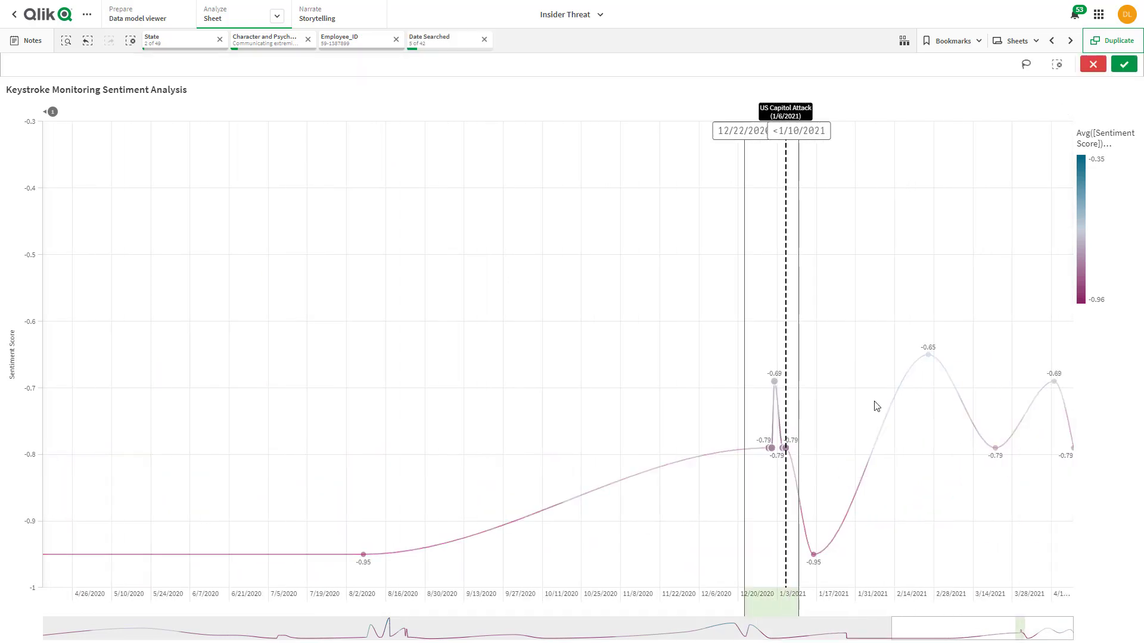
pyautogui.click(1123, 66)
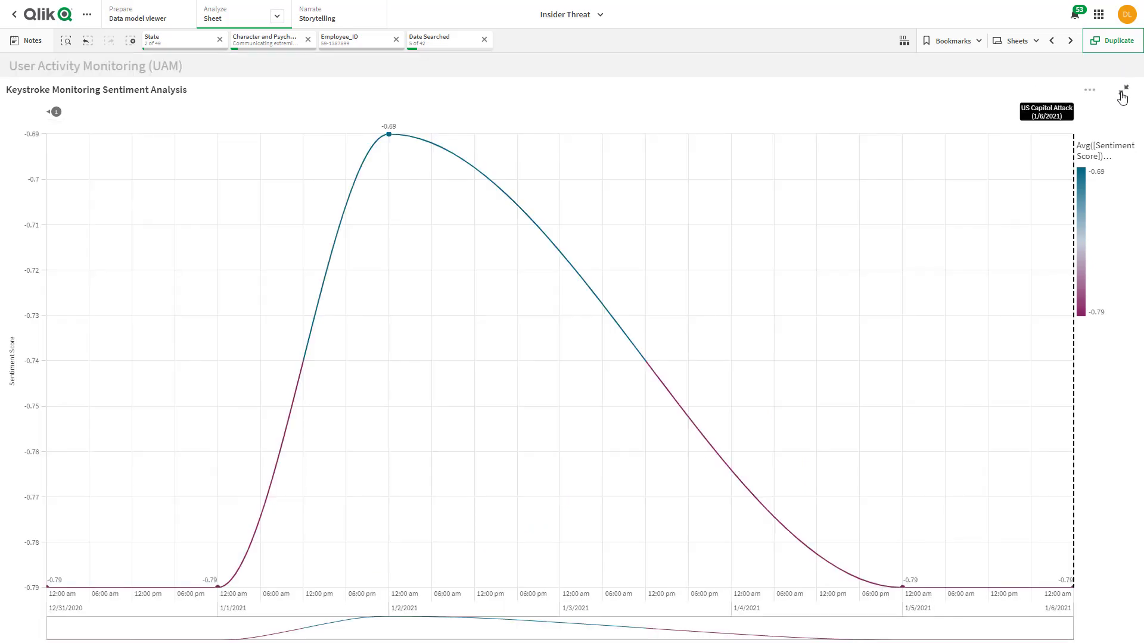
# Restore the full User Activity Monitoring sheet and examine the employee's tracked locations on the User Location map for the selected dates
pyautogui.click(1122, 96)
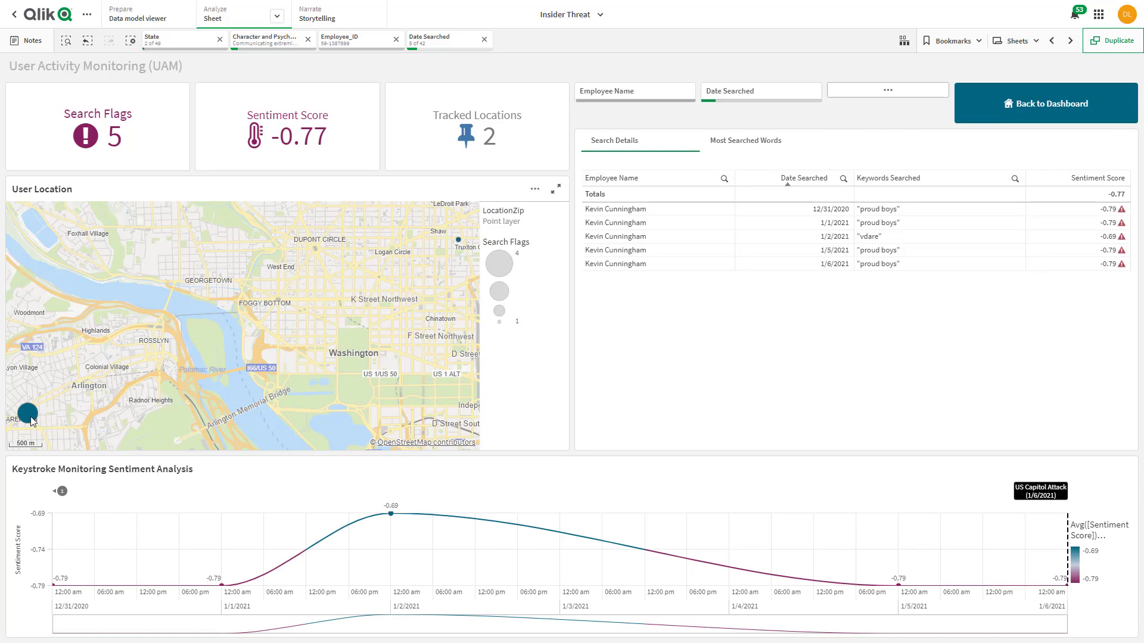
pyautogui.moveTo(33, 422)
pyautogui.moveTo(456, 242)
# Create a new note titled "Escalate" followed by the employee's first initial and last name
pyautogui.click(18, 42)
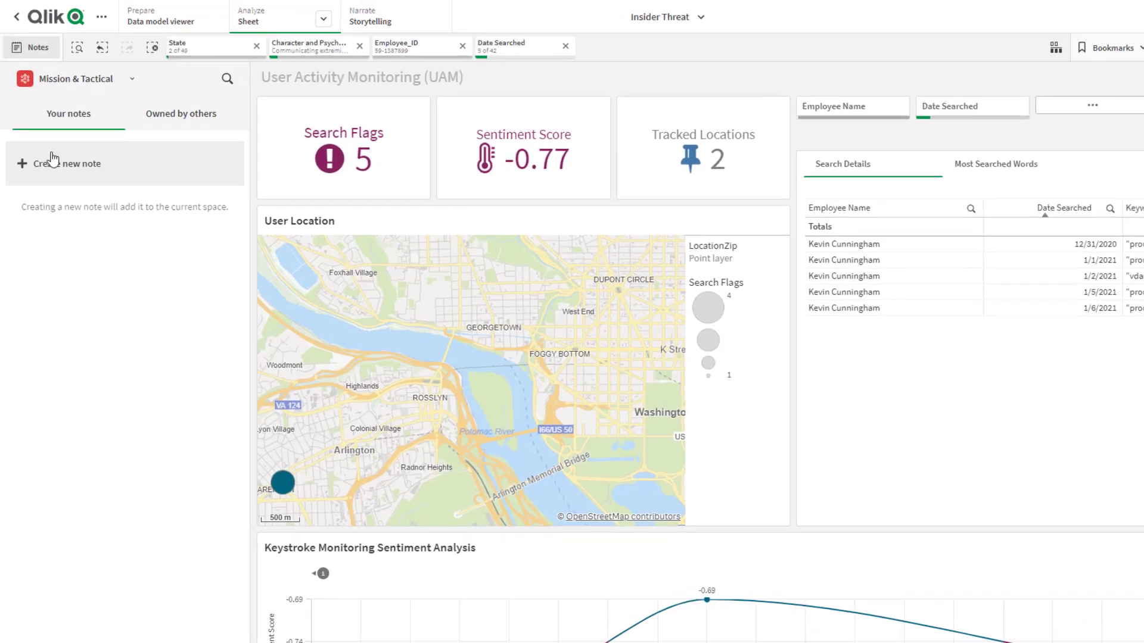
pyautogui.click(52, 160)
pyautogui.click(57, 120)
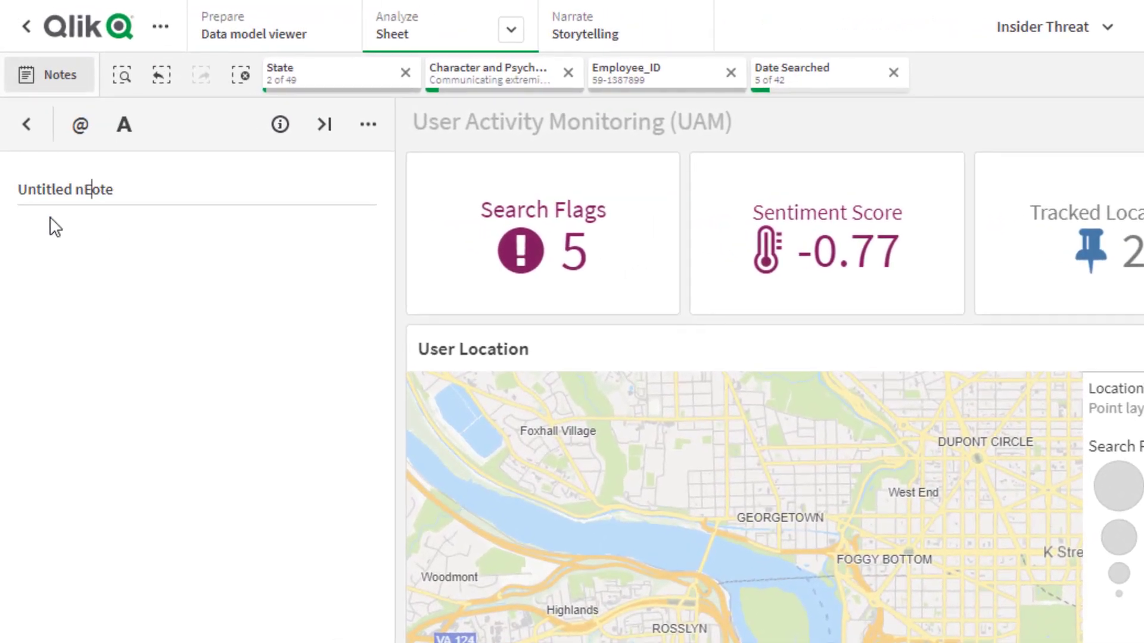
pyautogui.tripleClick(76, 188)
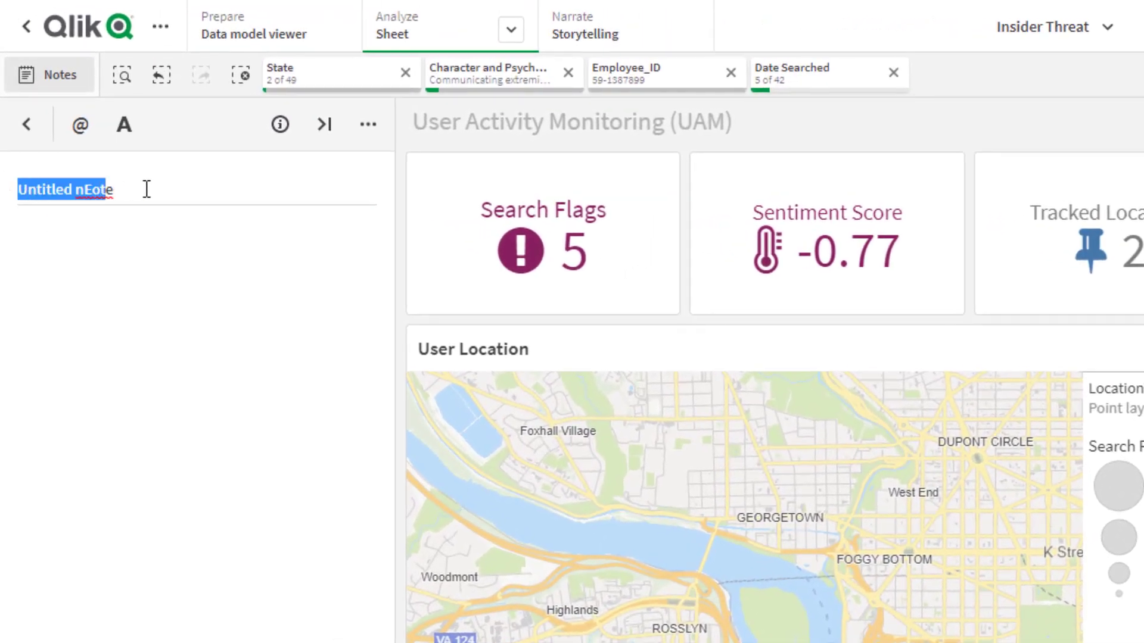
pyautogui.write('Escalate K.')
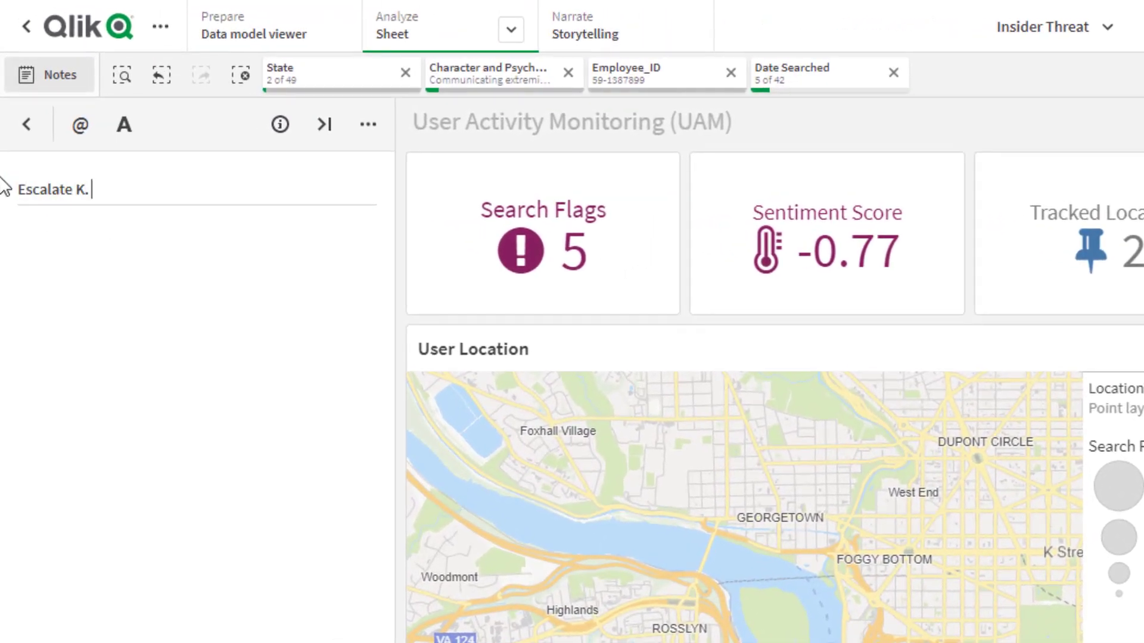
pyautogui.write(' Cunningam')
pyautogui.press('Return')
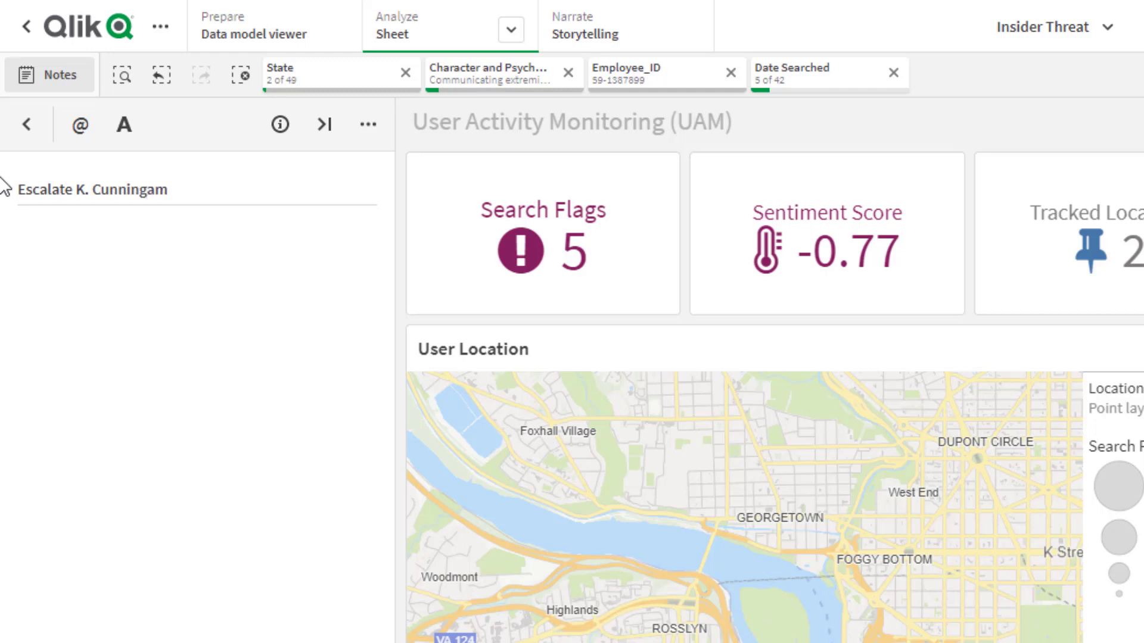
# Write "Notice his map location after selecting the dates before the Capitol attack.", mention the colleague with "- check this out.", and close the notes
pyautogui.write('Notice his map location after selecting the dates before the Capitol attack.')
pyautogui.click(79, 124)
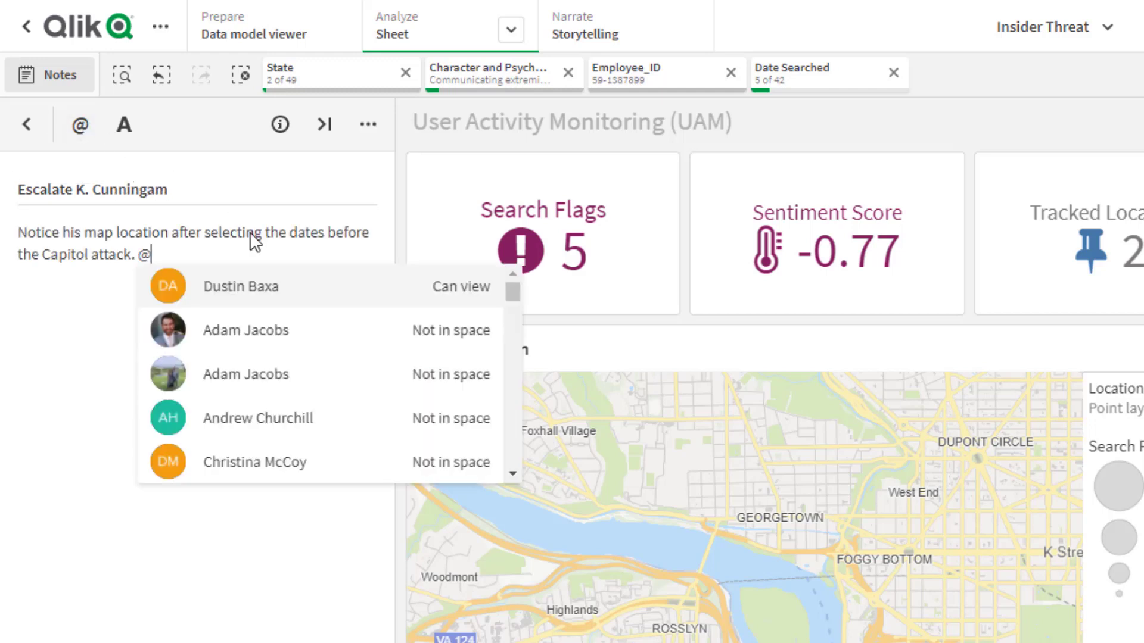
pyautogui.write('Du')
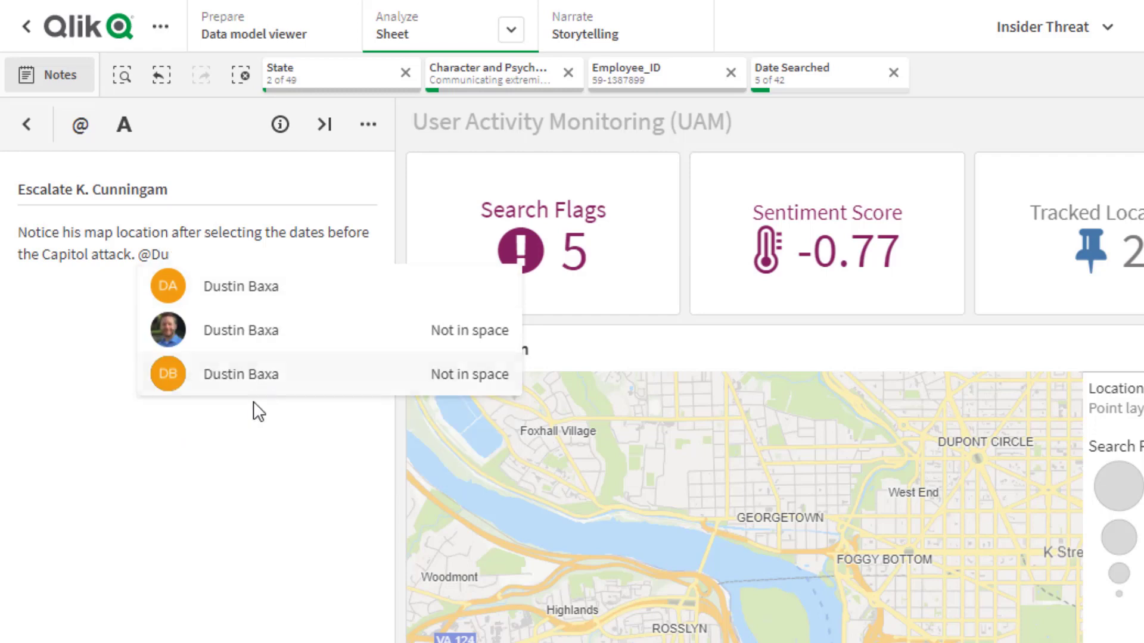
pyautogui.click(235, 292)
pyautogui.write('- check this out.')
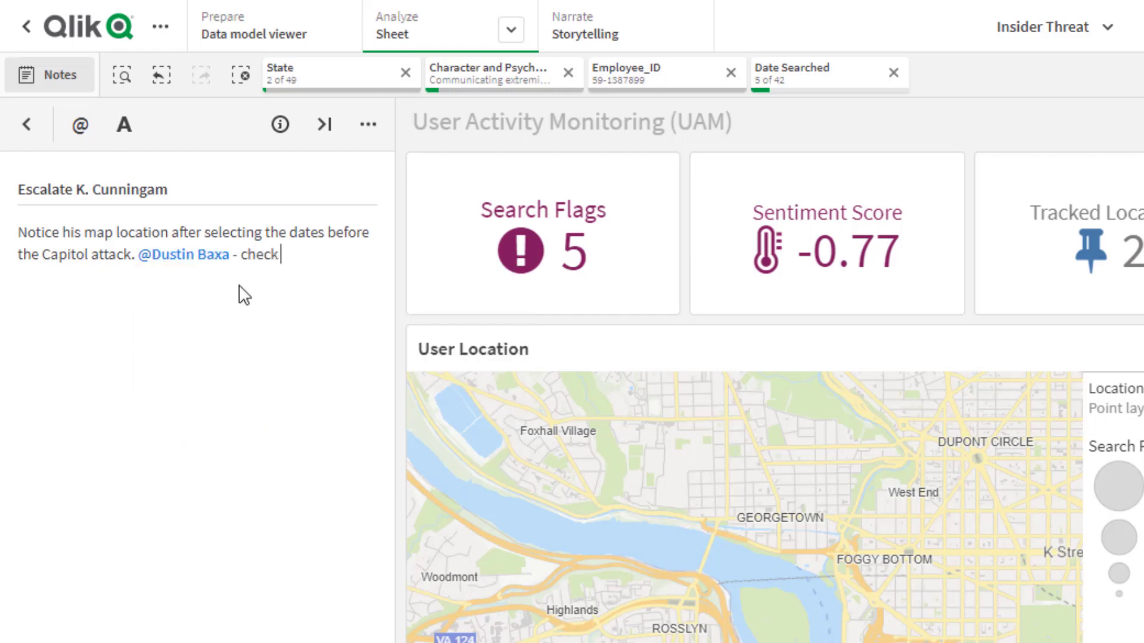
pyautogui.click(26, 124)
pyautogui.click(41, 57)
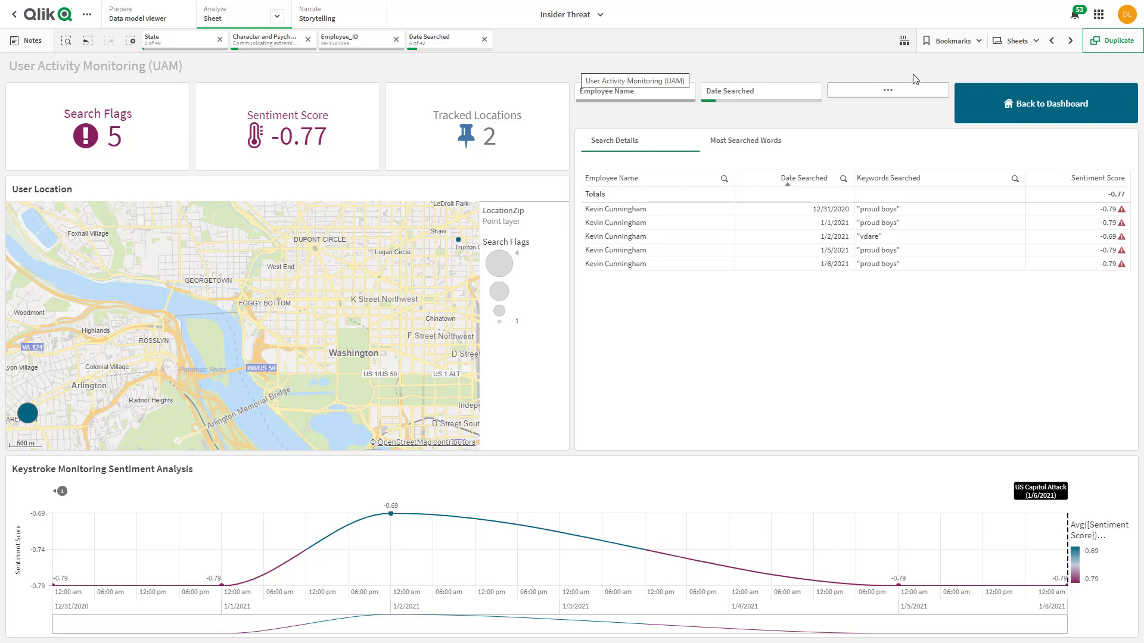
# Return to the DHS Employee Overview dashboard, clear all selections and show the Employee map
pyautogui.click(1011, 104)
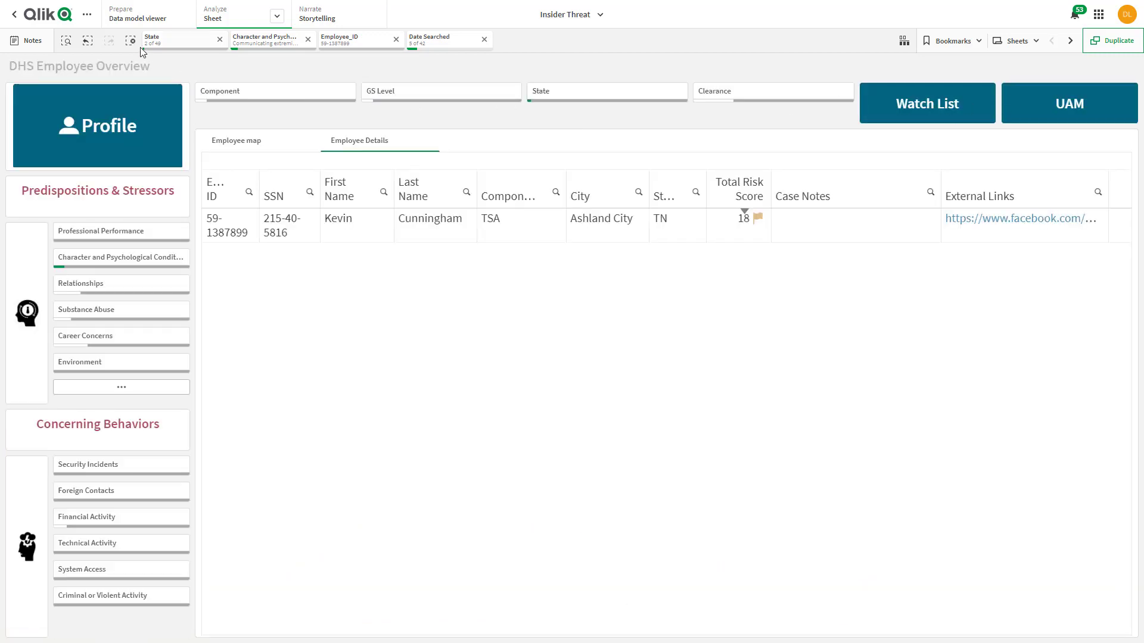
pyautogui.click(131, 41)
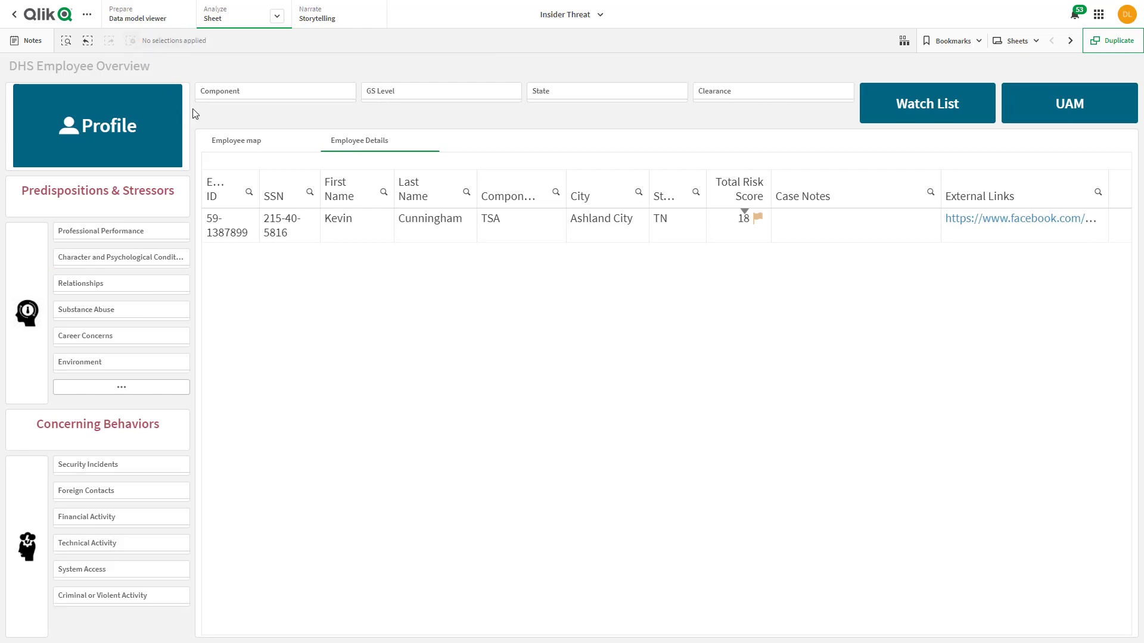
pyautogui.click(236, 141)
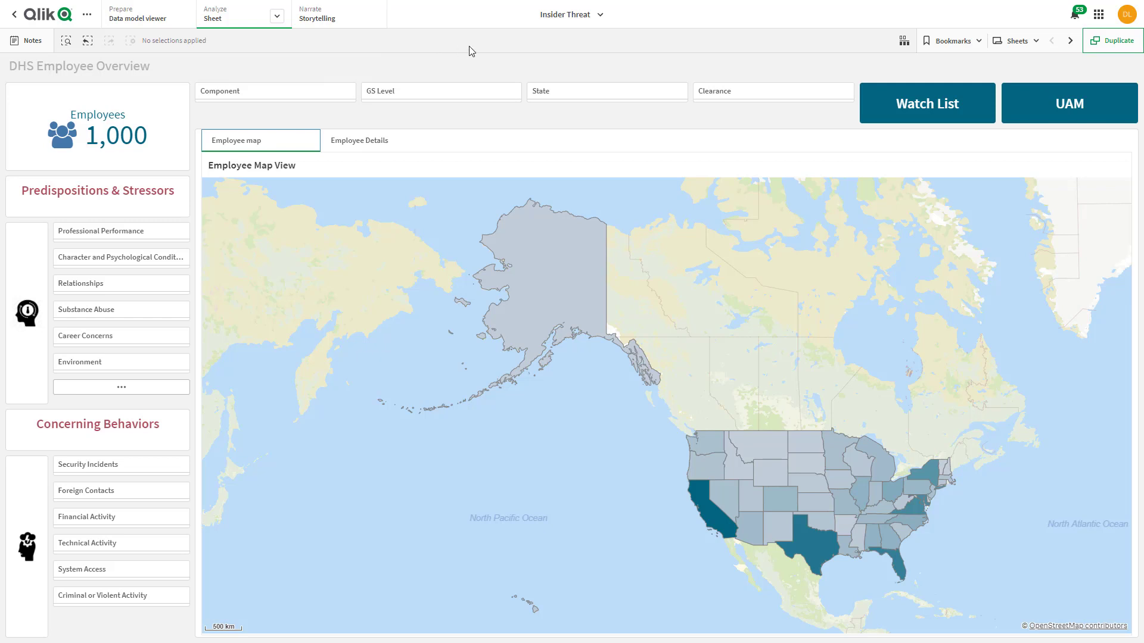
# Filter the Top 10 Watch List to the TSA employee in Rochester, NY by employee ID and review the Case Notes
pyautogui.click(926, 115)
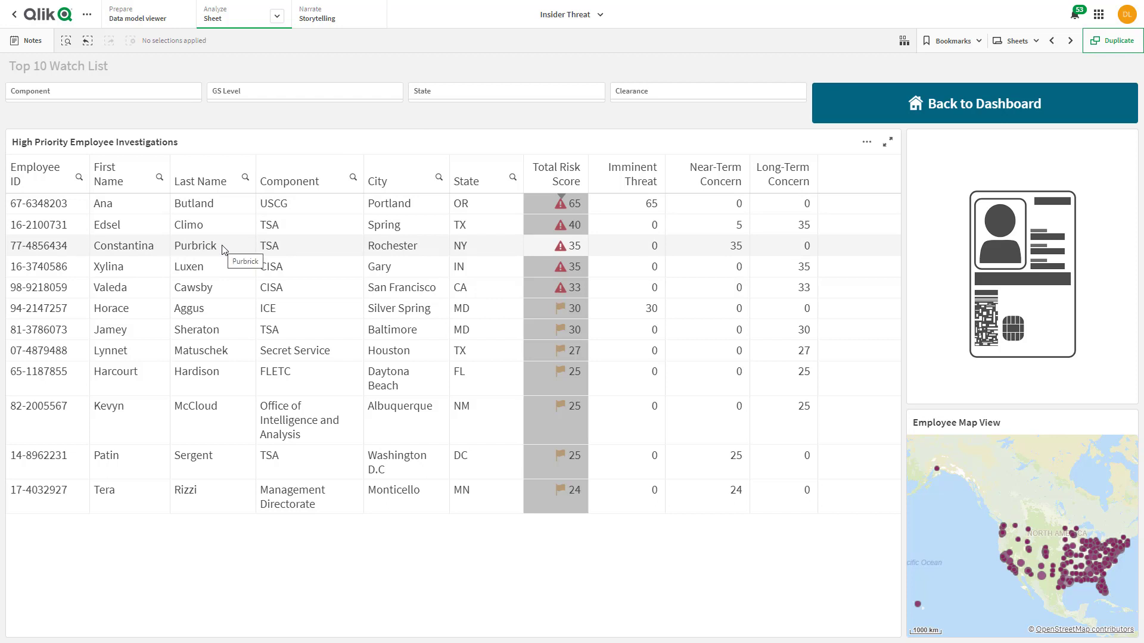
pyautogui.click(43, 250)
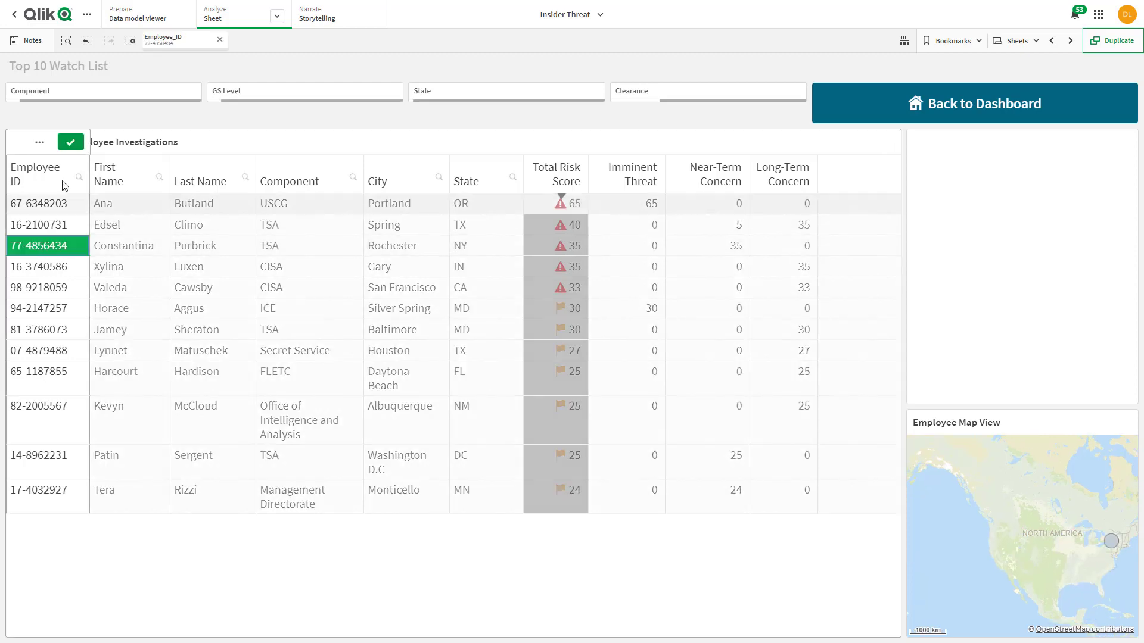
pyautogui.click(71, 146)
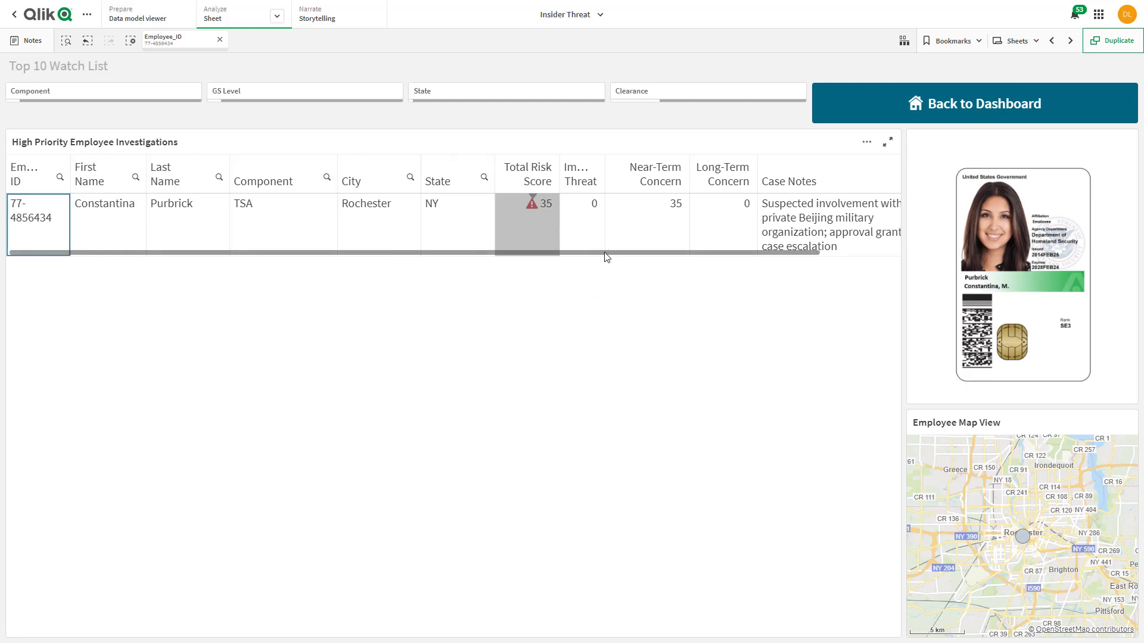
pyautogui.moveTo(607, 257); pyautogui.dragTo(744, 257)
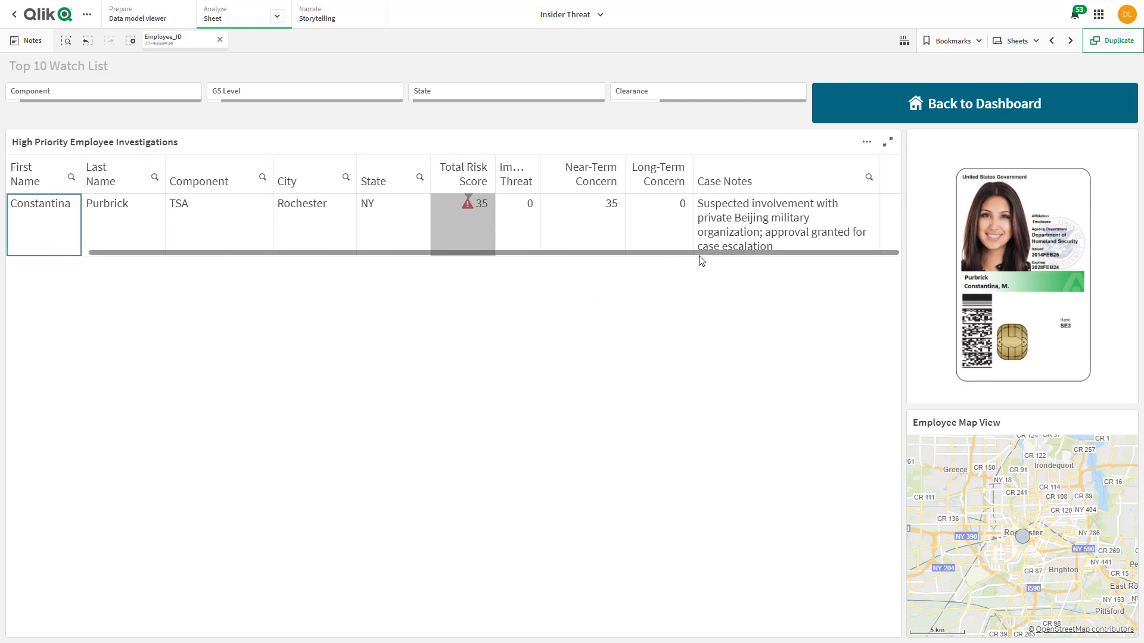
pyautogui.moveTo(699, 258); pyautogui.dragTo(681, 261)
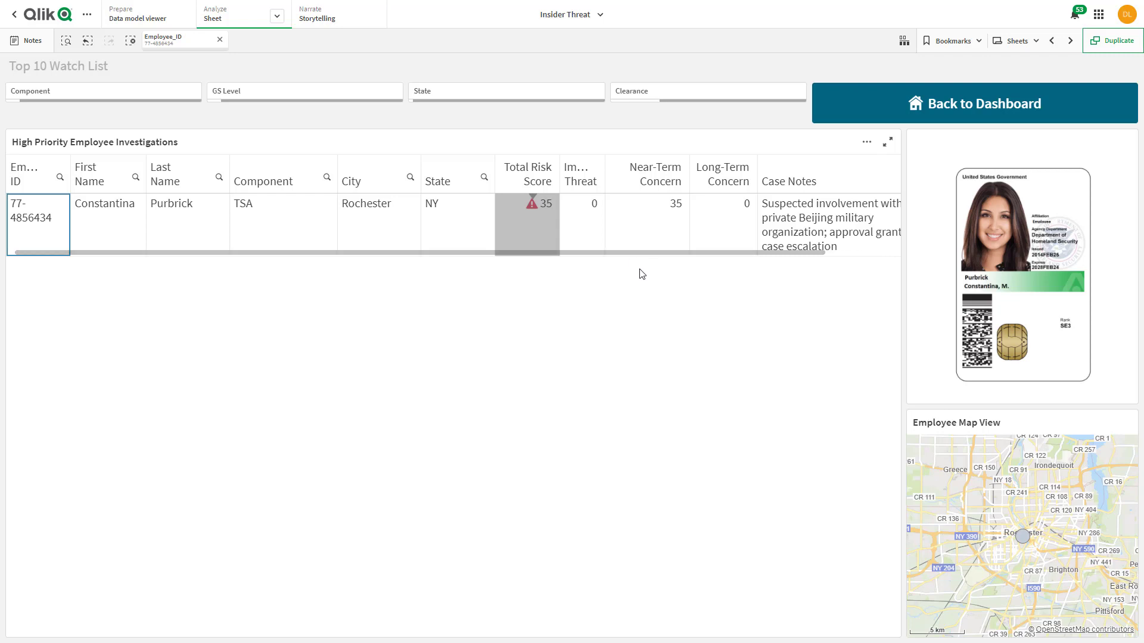